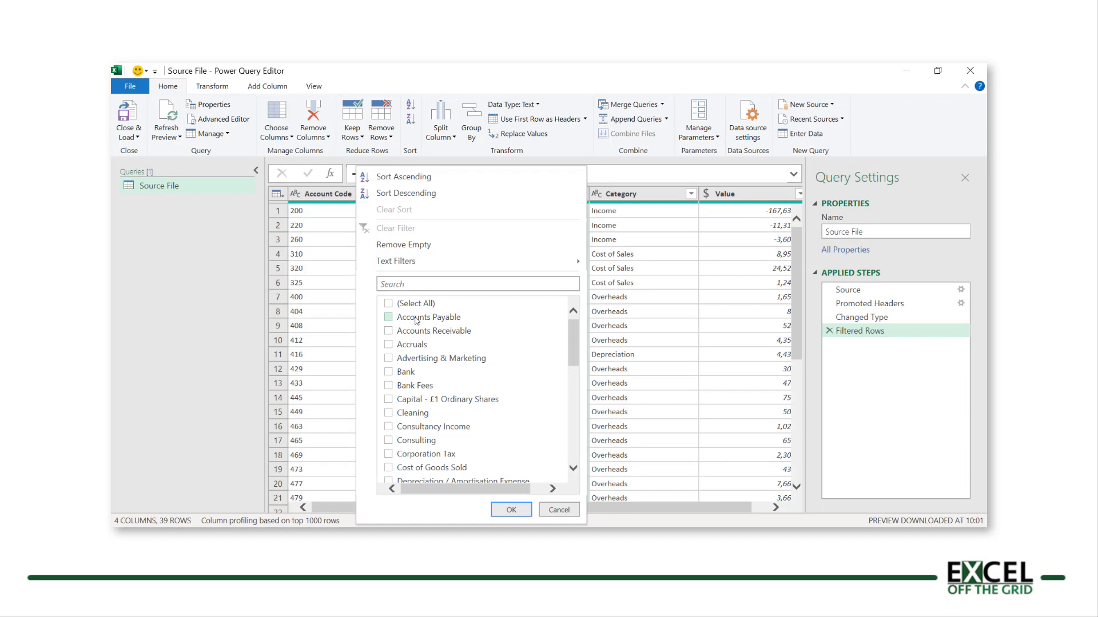
Step: Filter the Account column to Accounts Payable and select that value in the formula bar
click(415, 319)
click(511, 510)
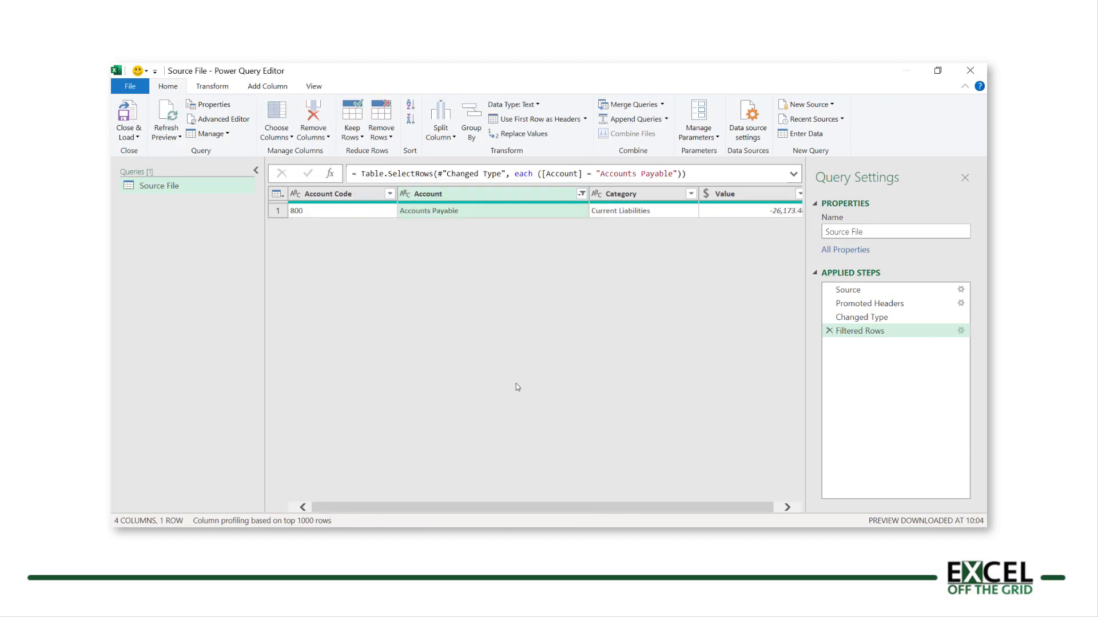
drag(595, 172, 677, 173)
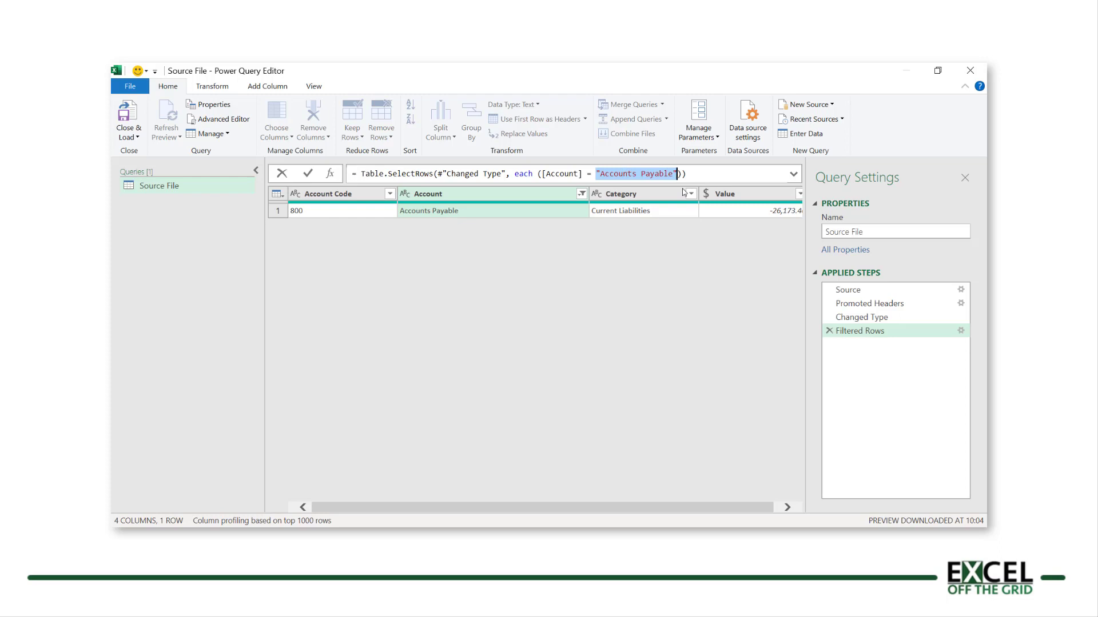
Step: Delete the Accounts Payable filter step, test an all-accounts filter, and select the filter formula
click(829, 336)
click(828, 331)
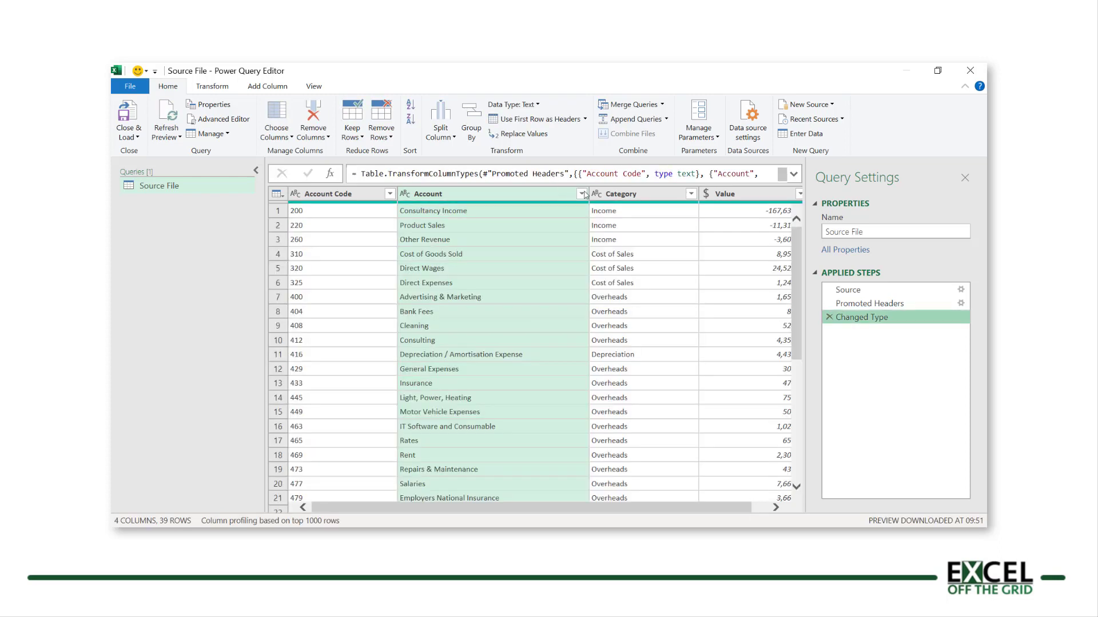
click(582, 194)
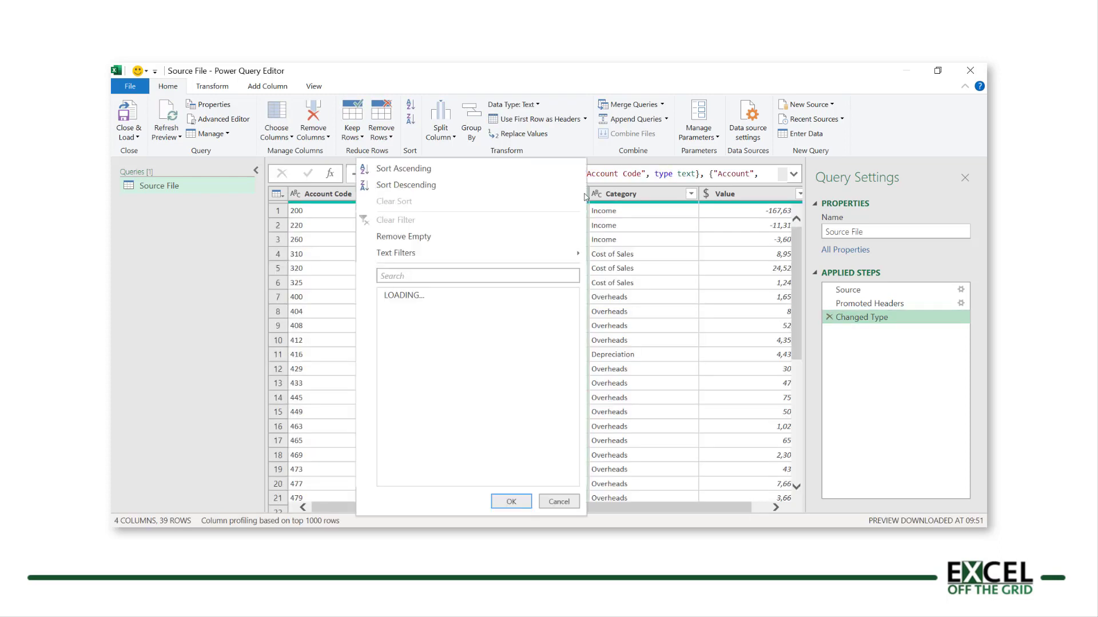
click(511, 510)
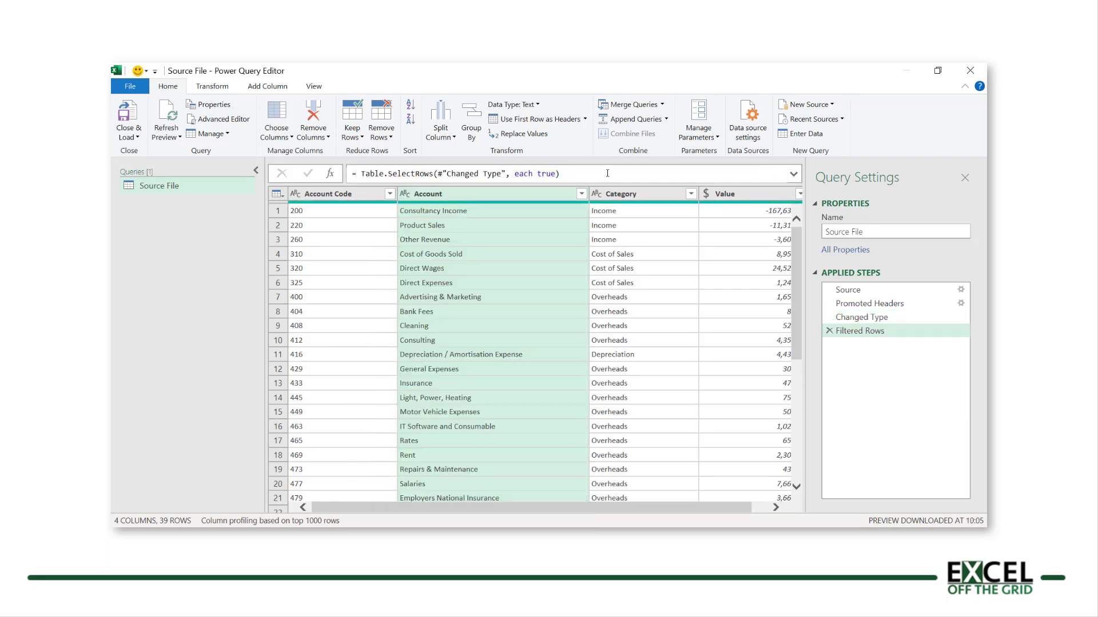
drag(607, 173, 353, 176)
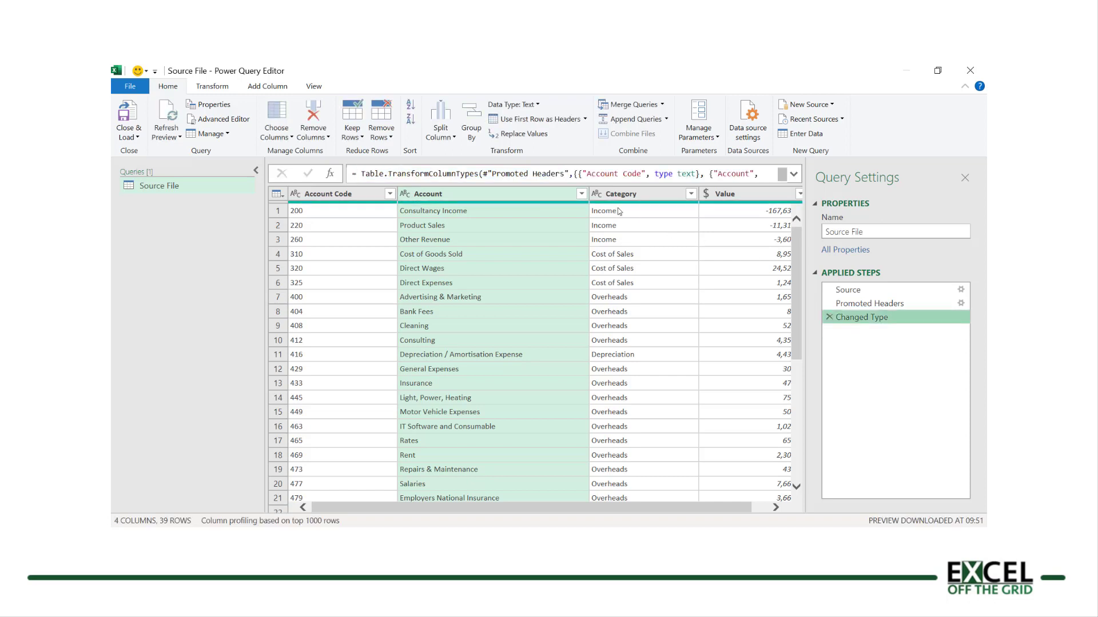
Step: Filter the Account column down to only Accounts Payable
click(581, 194)
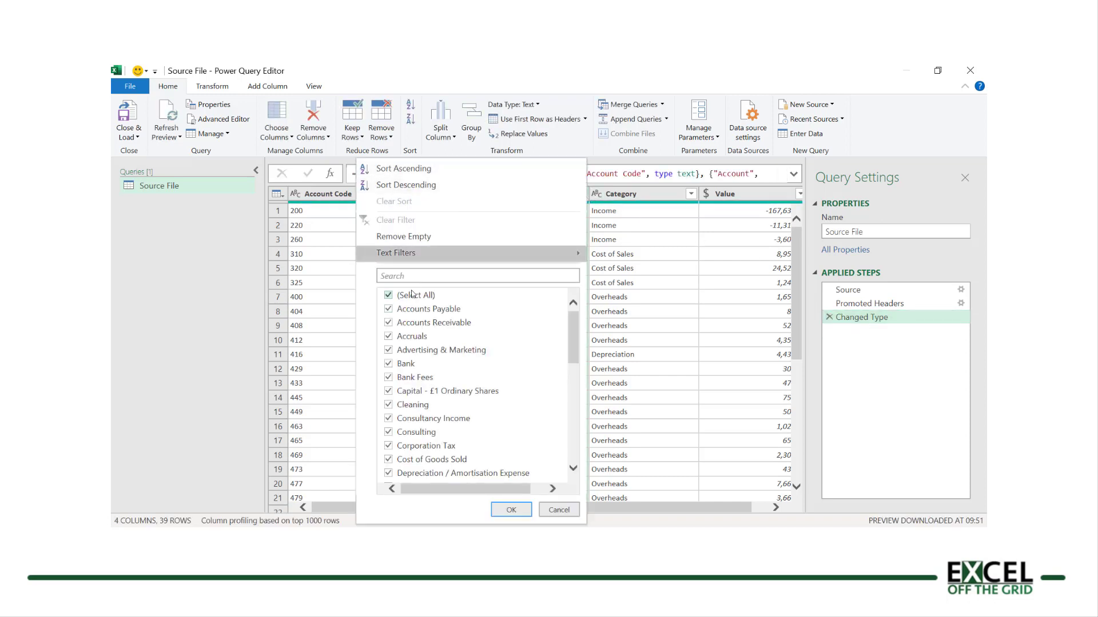
click(388, 295)
click(388, 310)
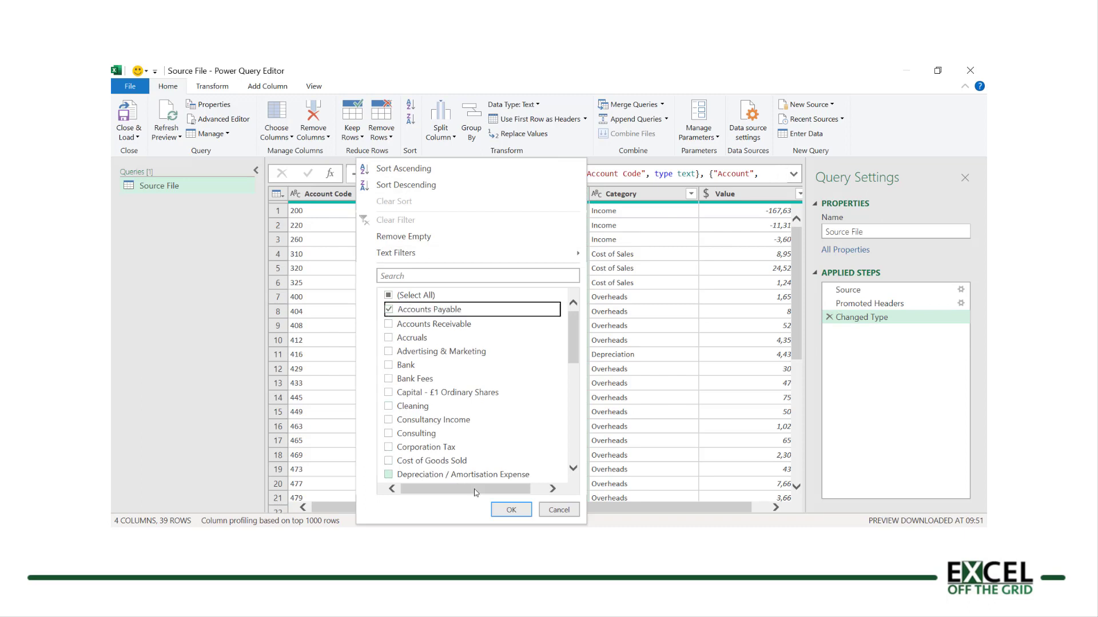
click(511, 510)
Step: Replace 'Accounts Payable' in the filter formula with * and commit it
drag(602, 175, 673, 174)
key(BackSpace)
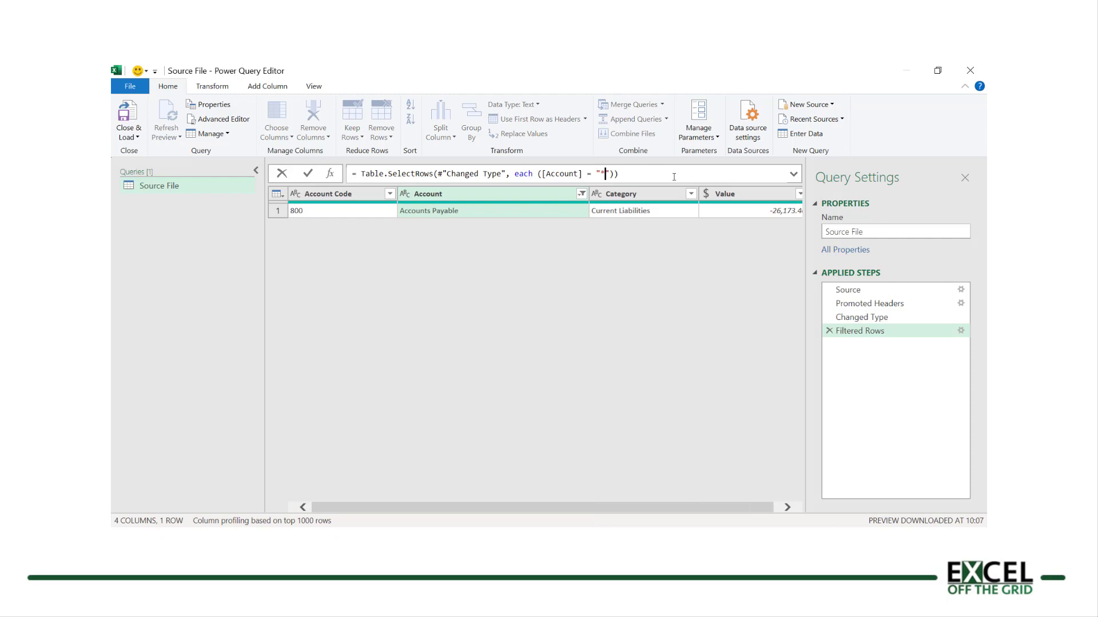
text(*)
key(Return)
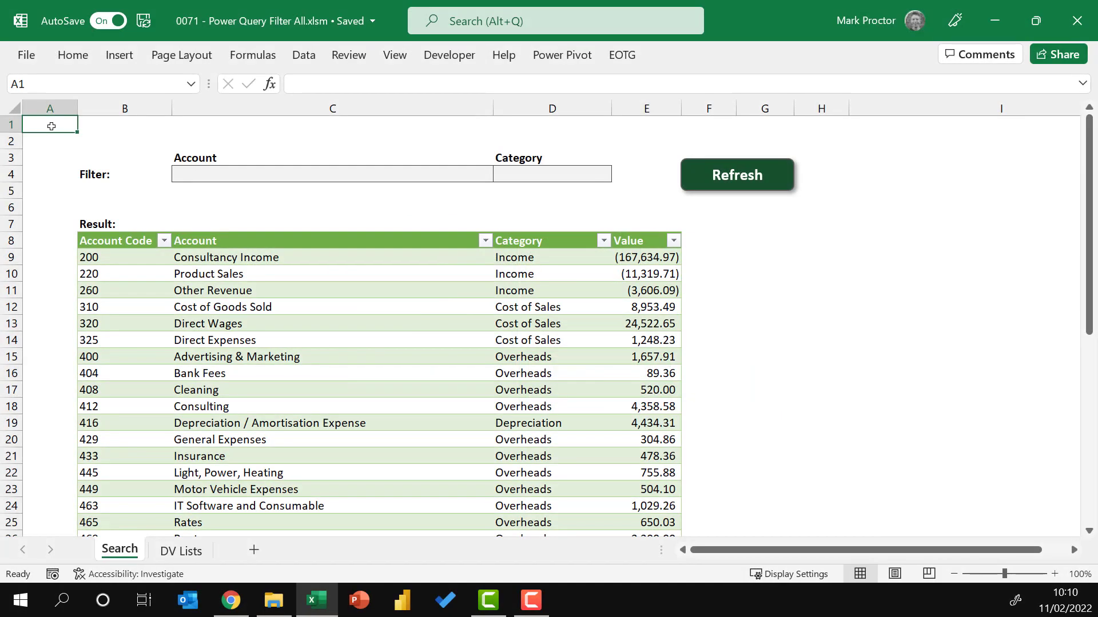
Step: Show the Queries & Connections pane with the Source File query loading 39 rows
click(109, 240)
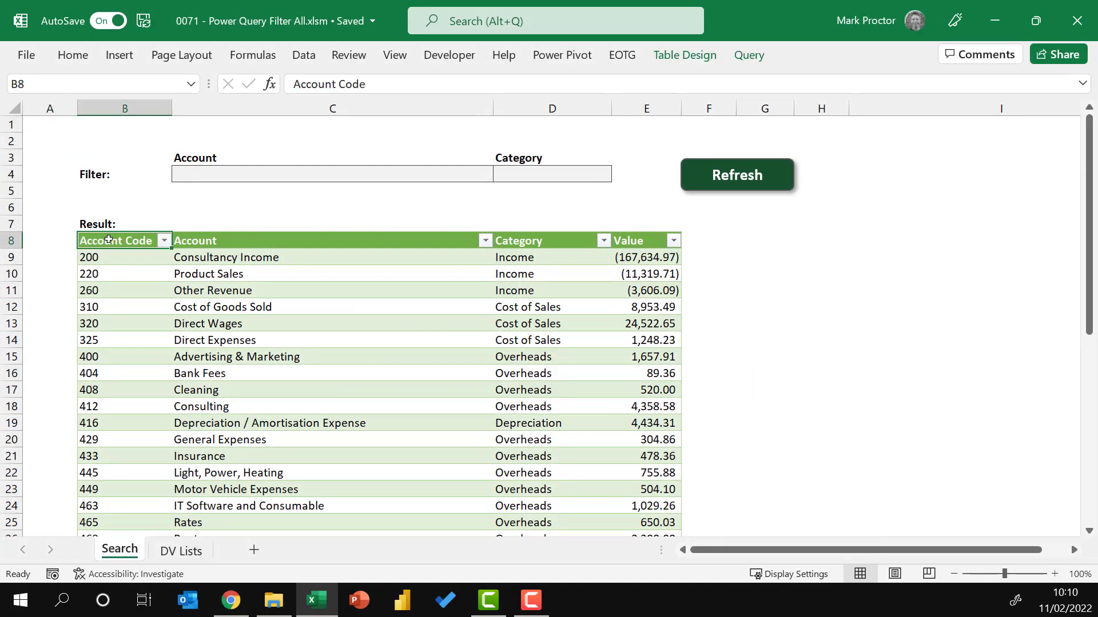
click(304, 55)
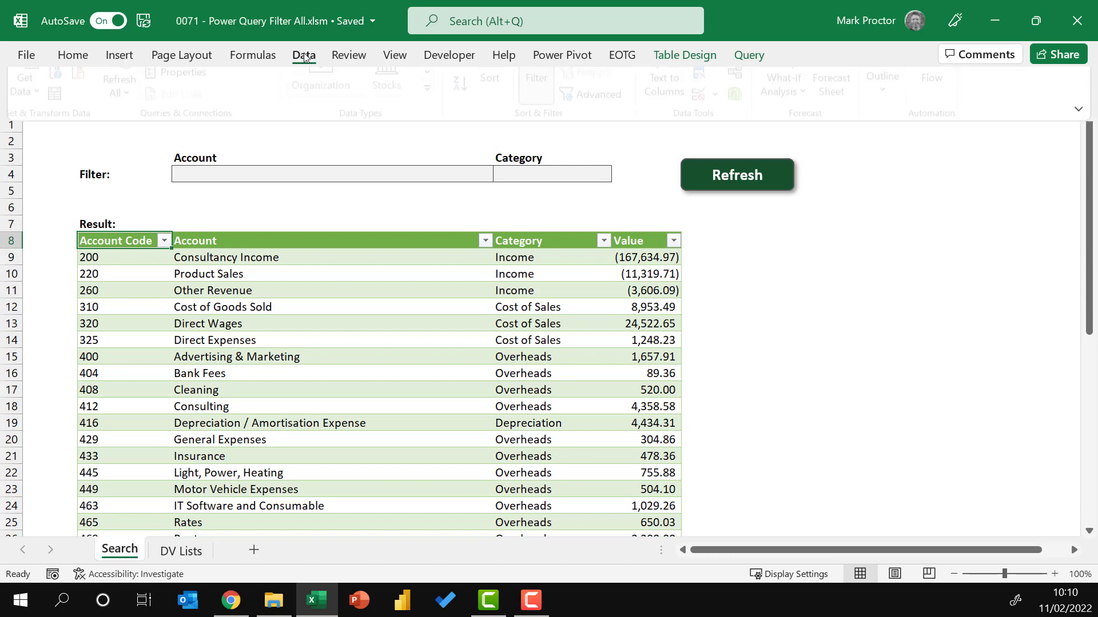
click(212, 80)
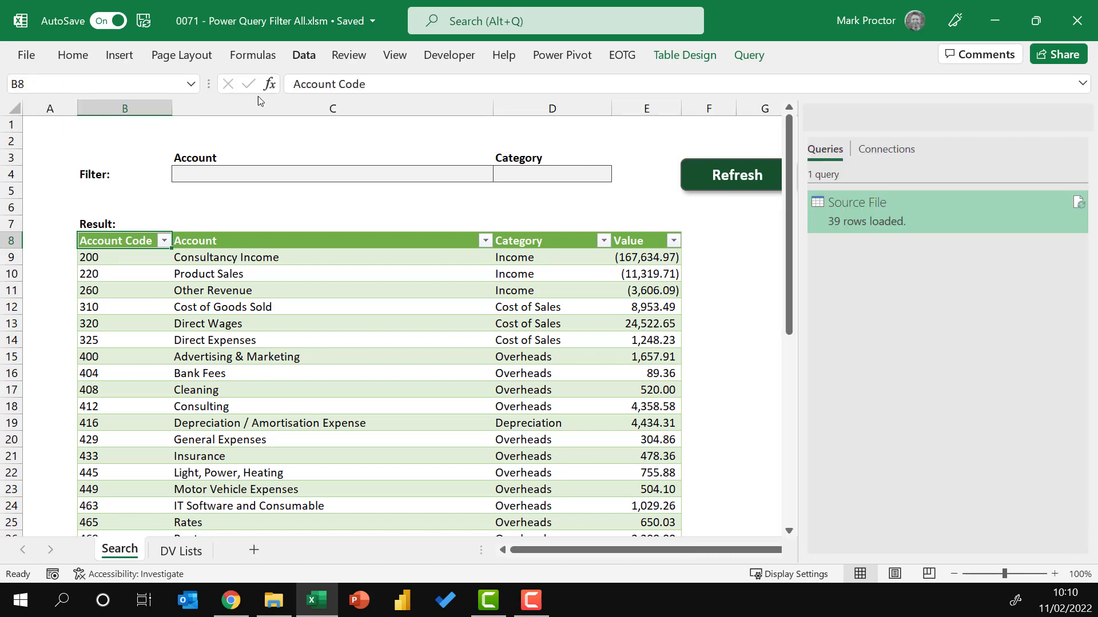
mouse_move(863, 214)
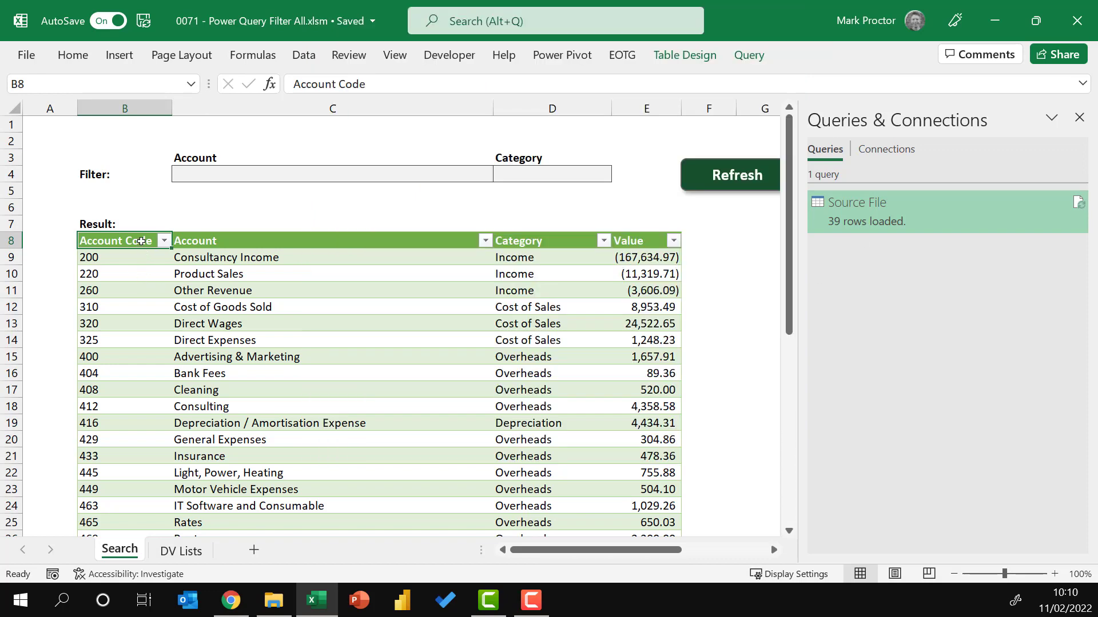
Step: On the DV Lists sheet, check the Account_List and Category_List table names
click(182, 552)
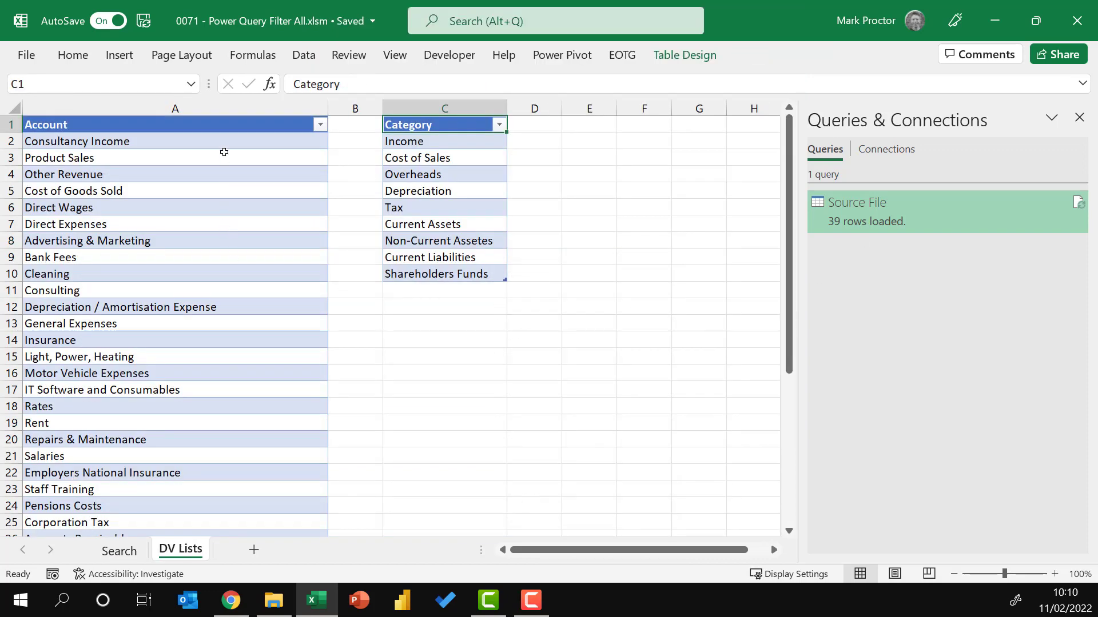
click(227, 127)
click(684, 57)
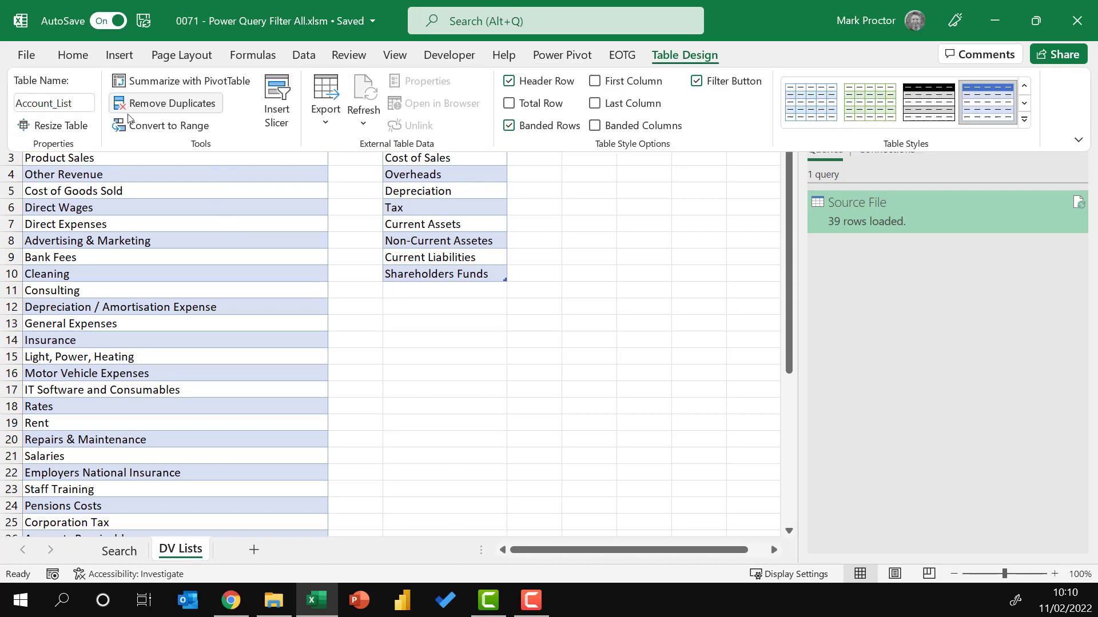
click(420, 181)
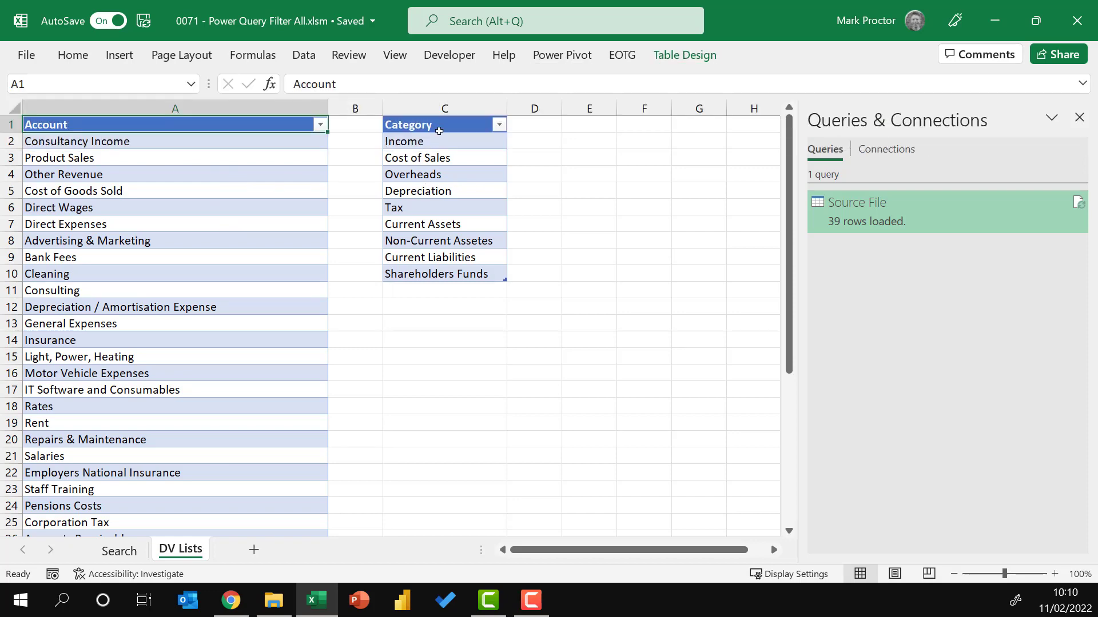
click(423, 123)
click(685, 54)
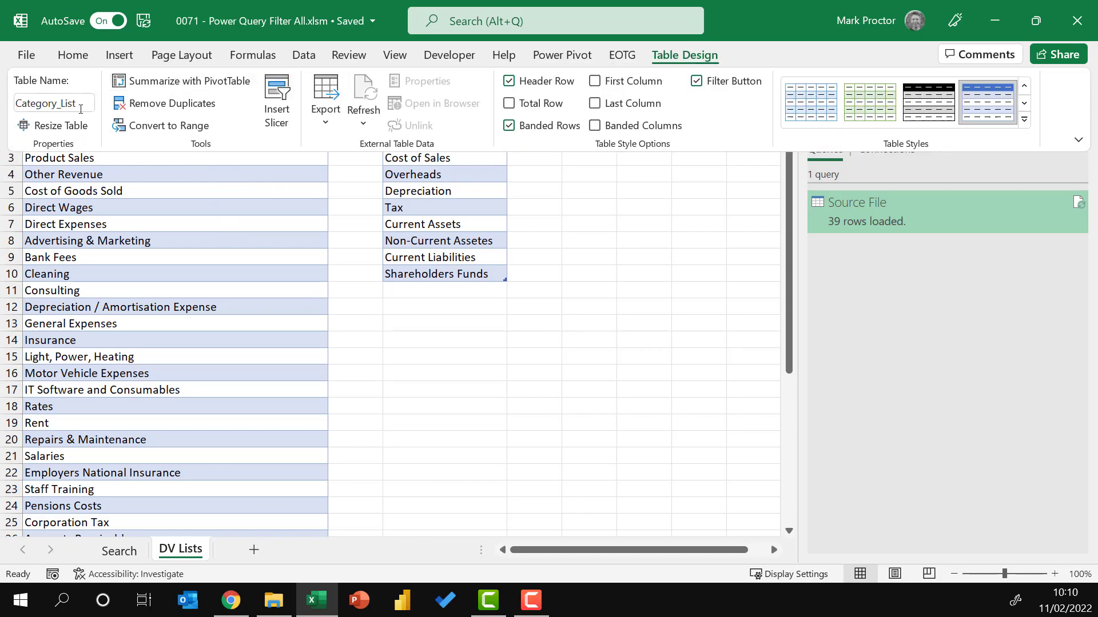
click(208, 167)
click(222, 129)
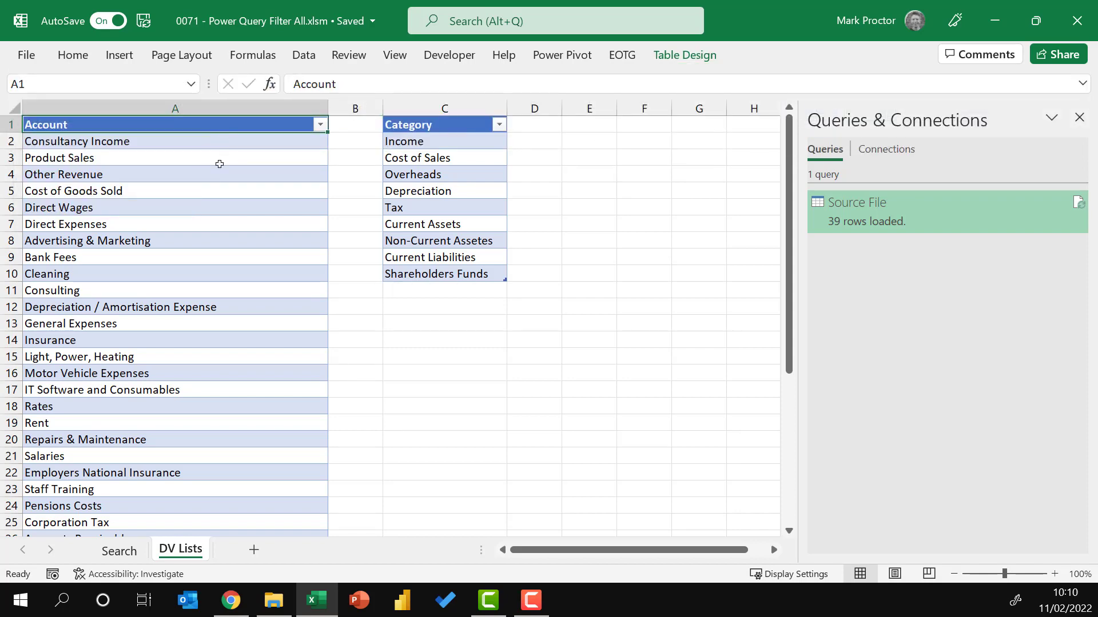
click(120, 551)
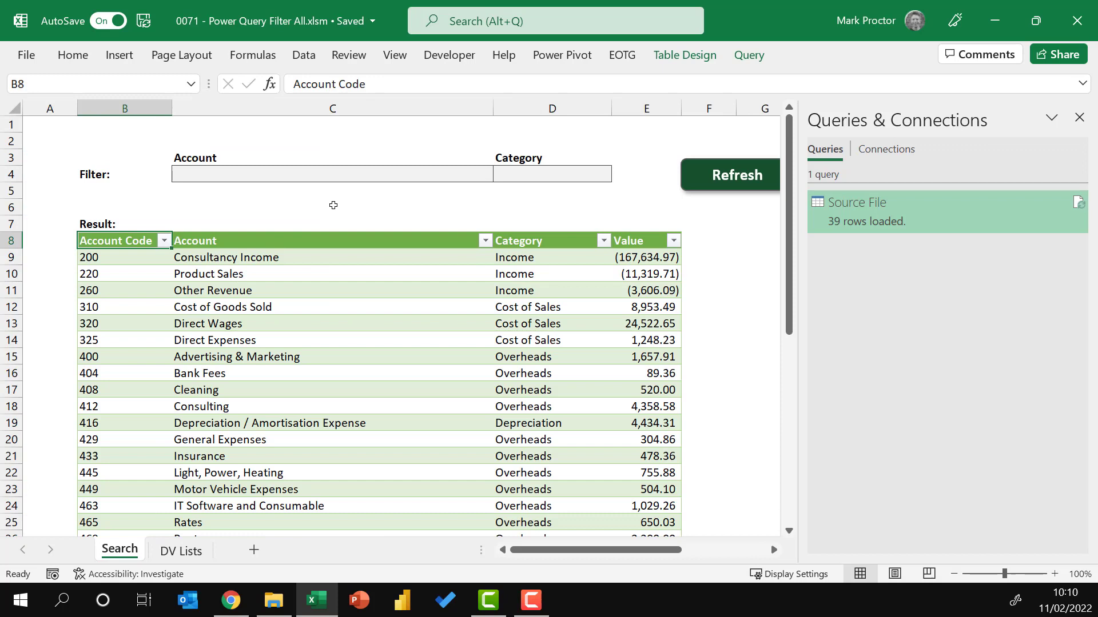
click(349, 174)
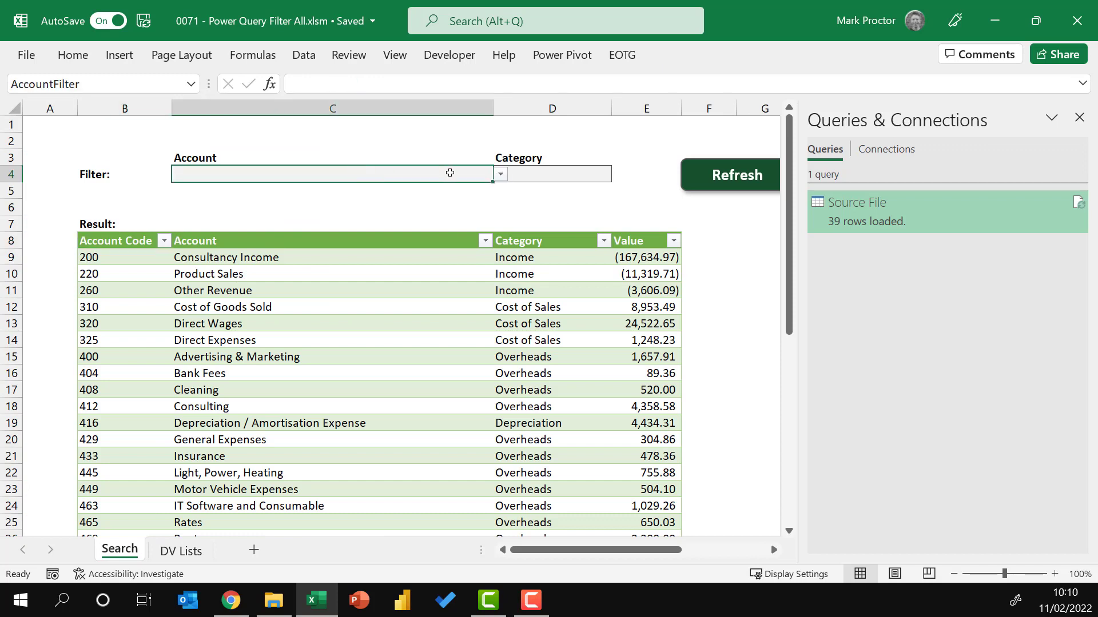
click(501, 175)
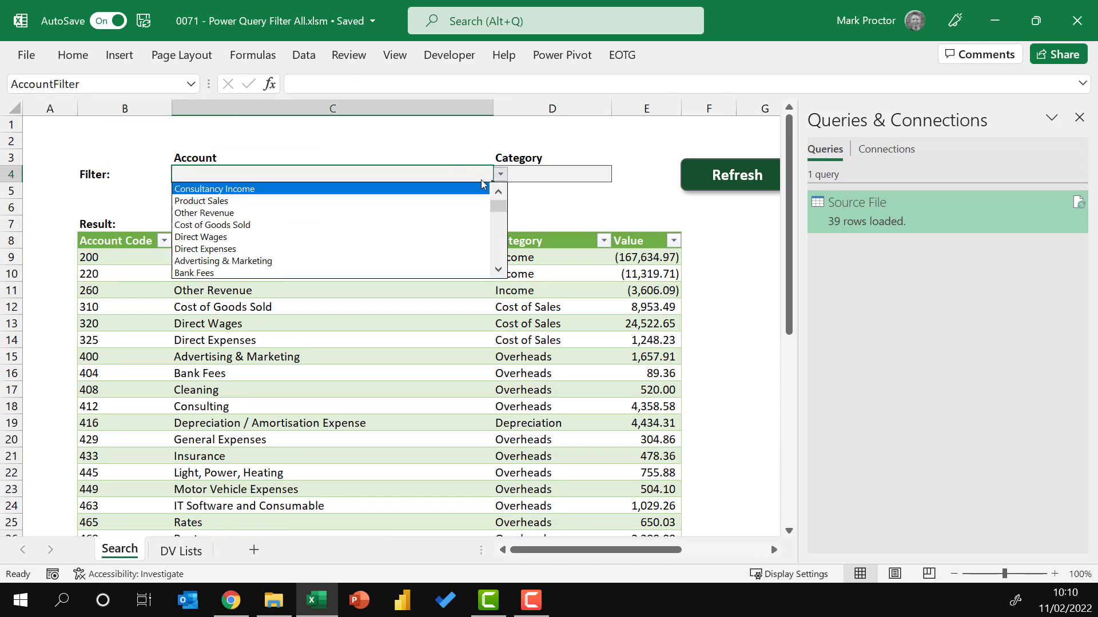
click(410, 218)
click(501, 175)
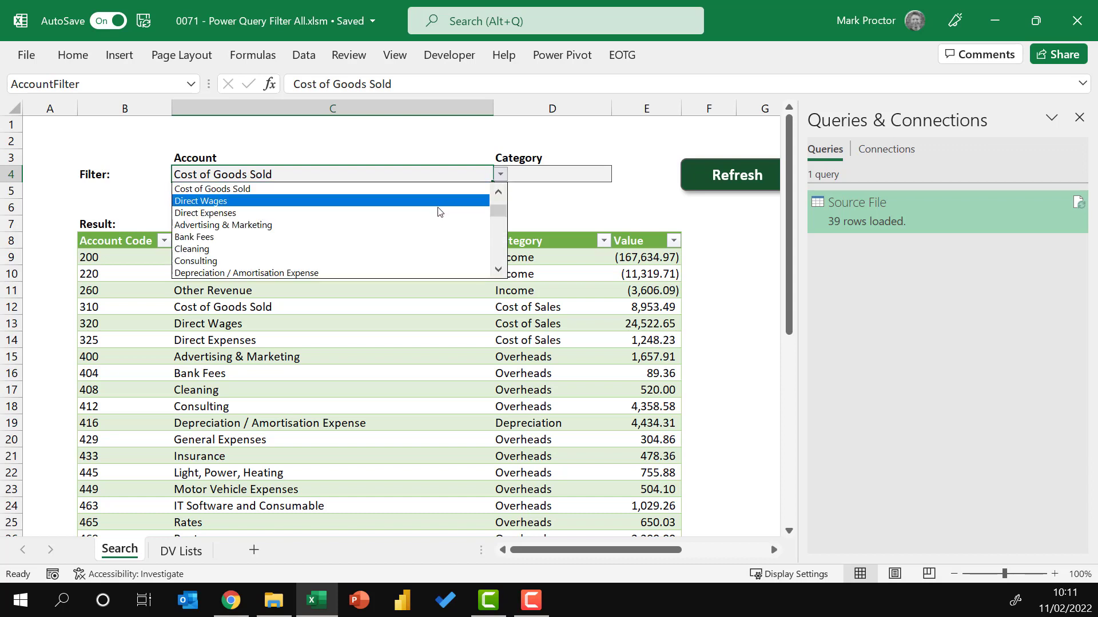
click(435, 213)
key(Delete)
click(540, 176)
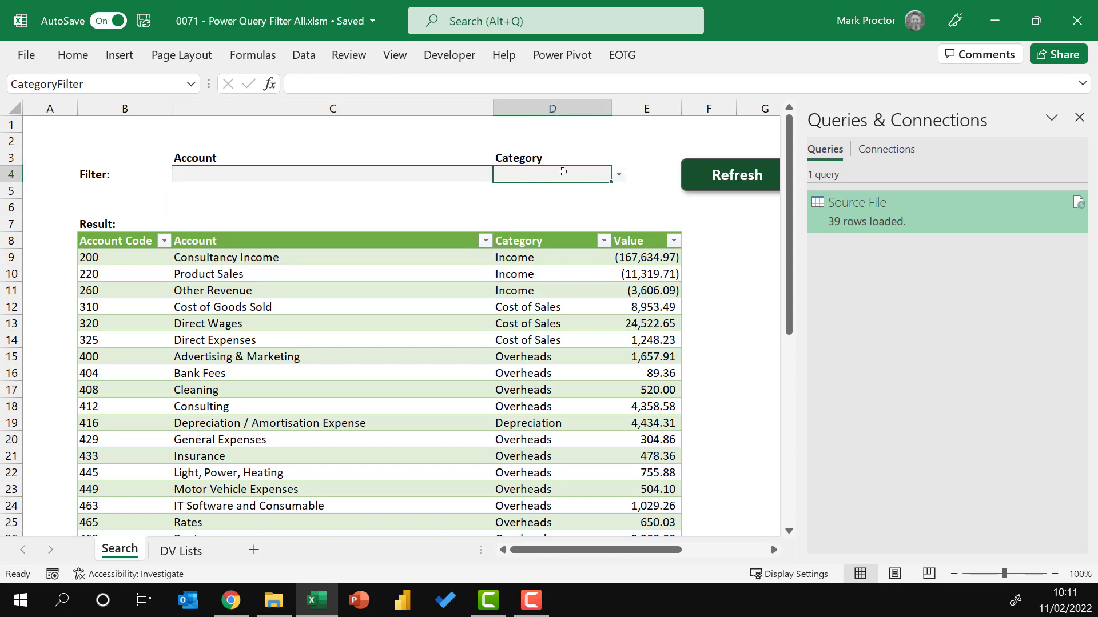
click(619, 175)
click(566, 223)
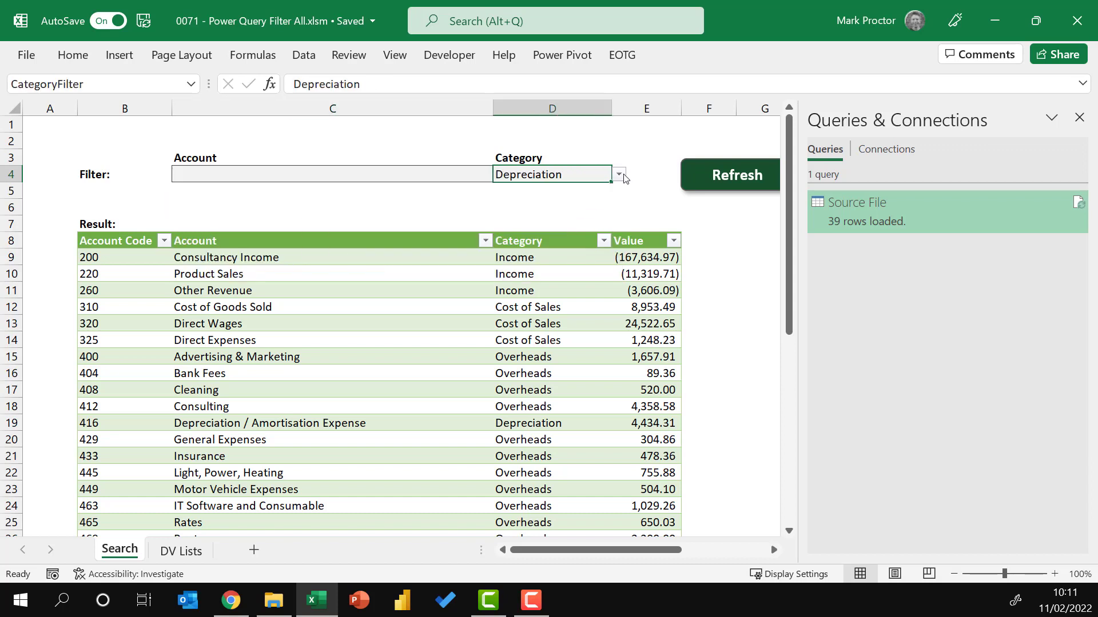
click(619, 175)
click(520, 261)
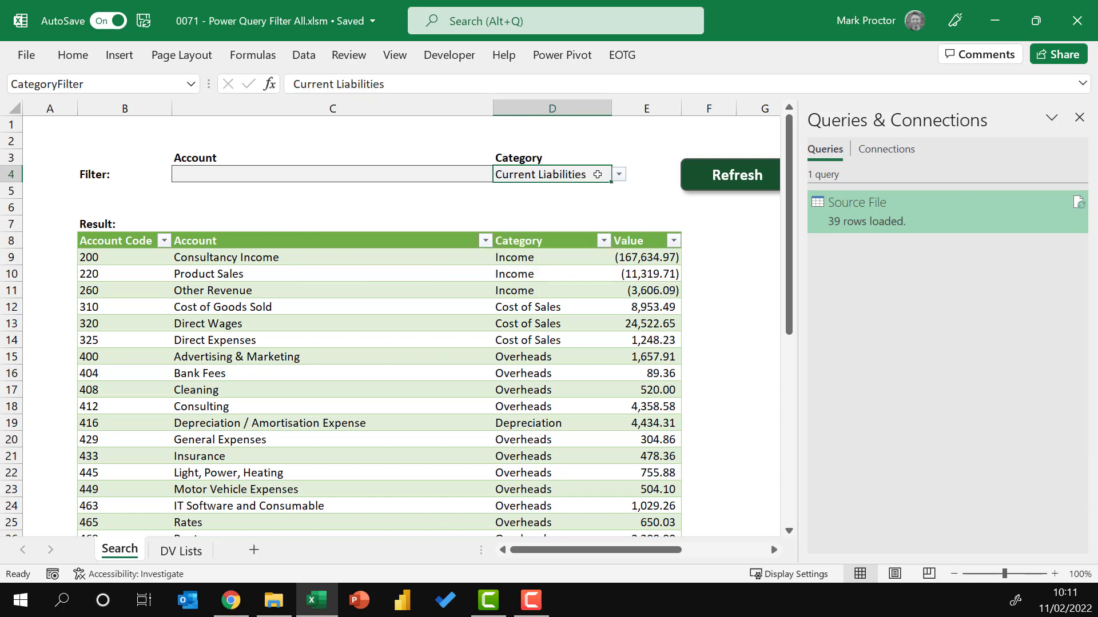
key(Delete)
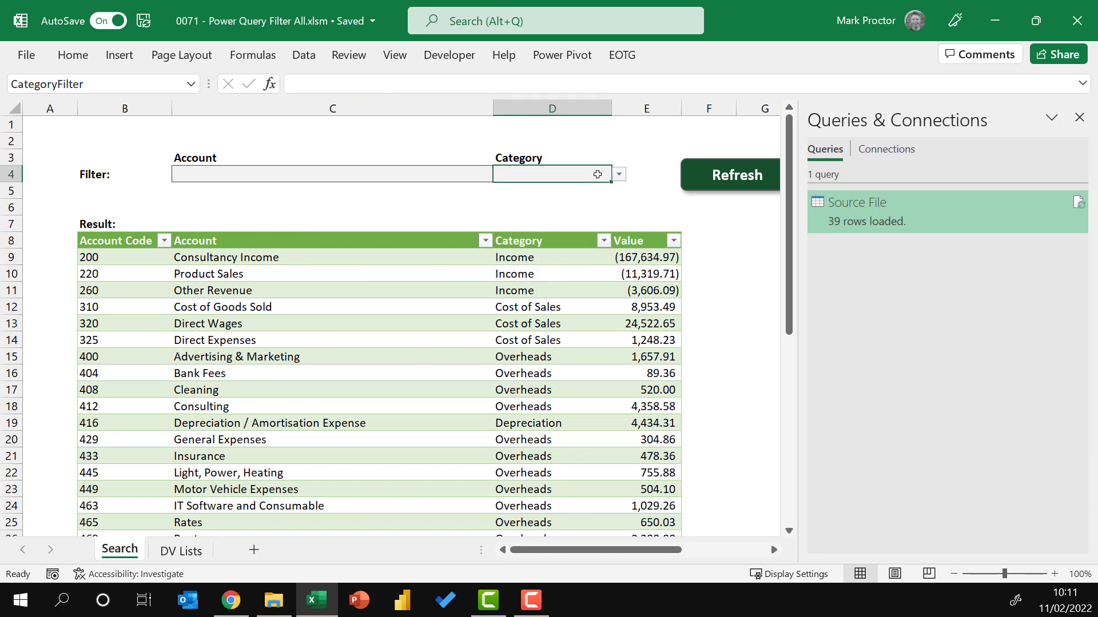
key(Left)
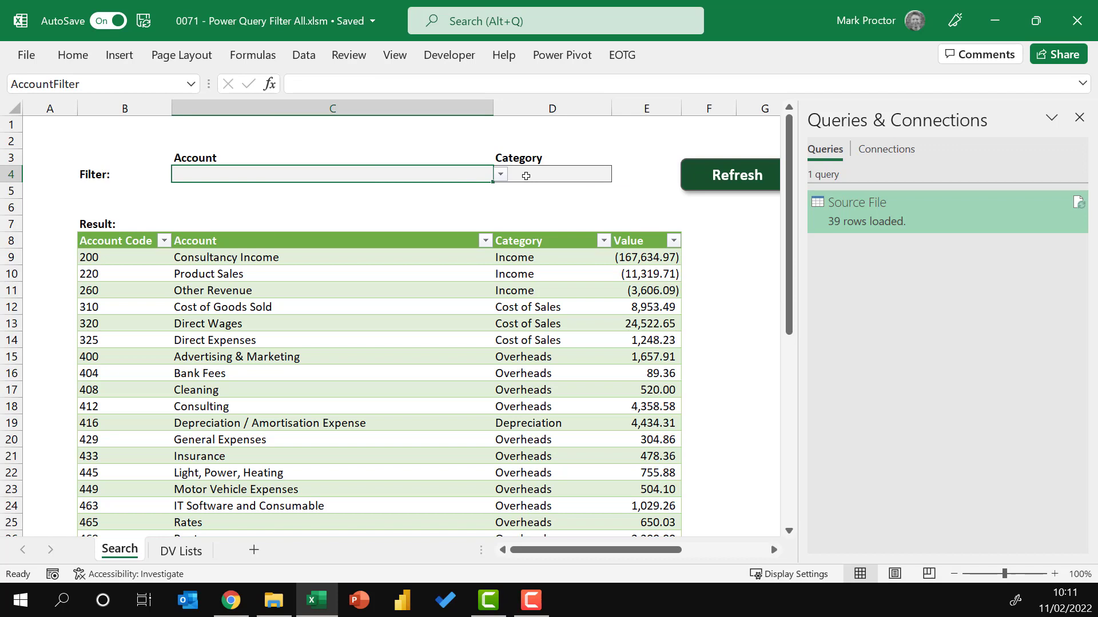
click(732, 183)
click(540, 175)
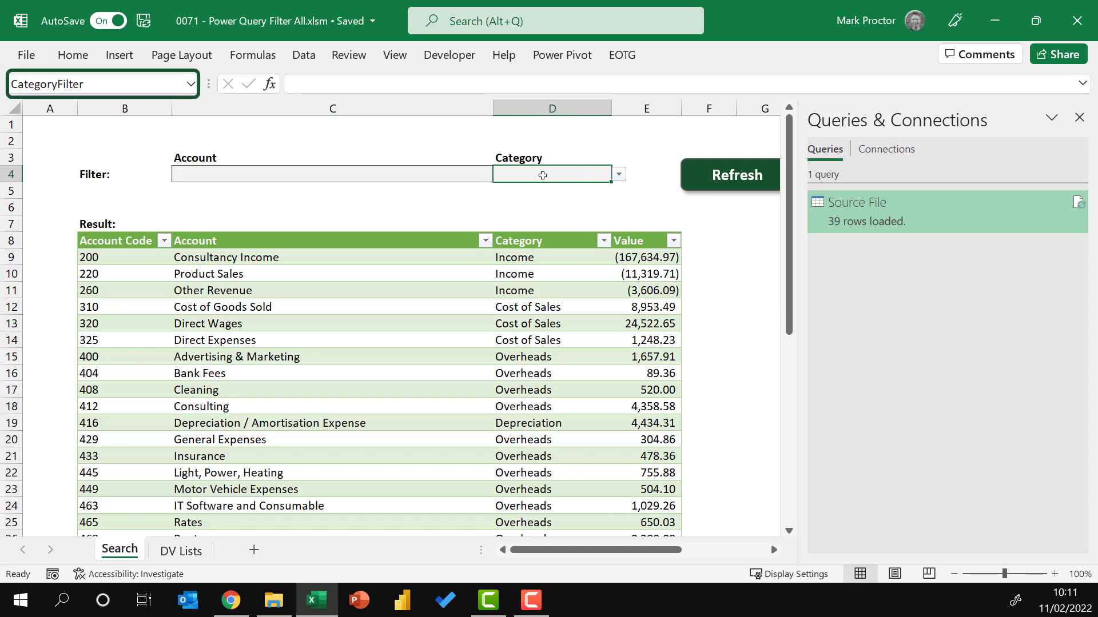
click(452, 175)
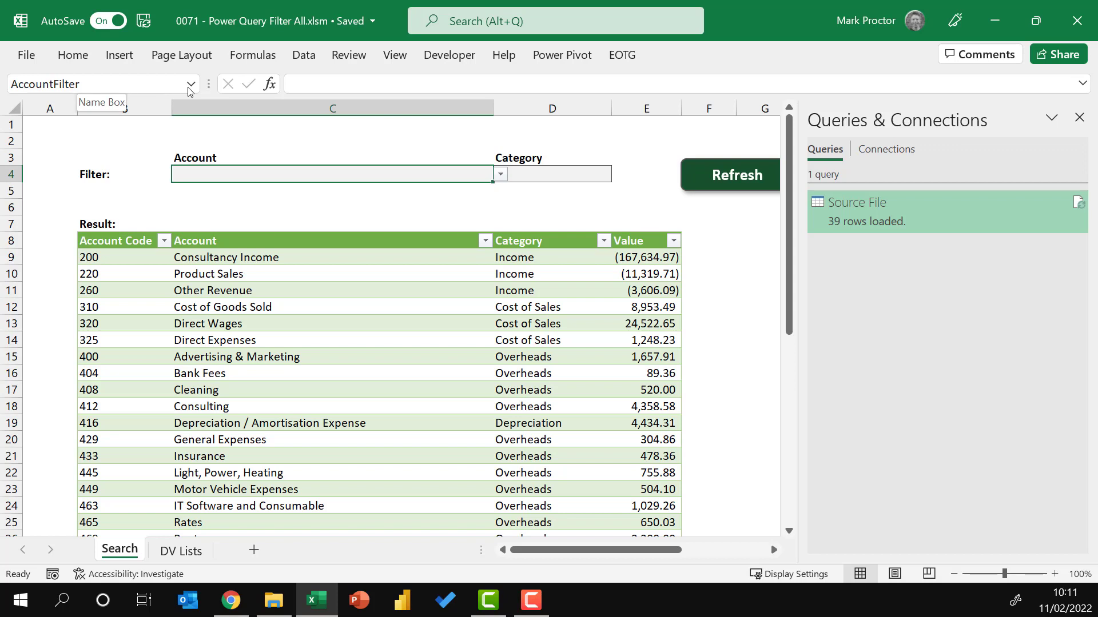
Step: Open Power Query Editor and set Column1's data type to Text
click(304, 57)
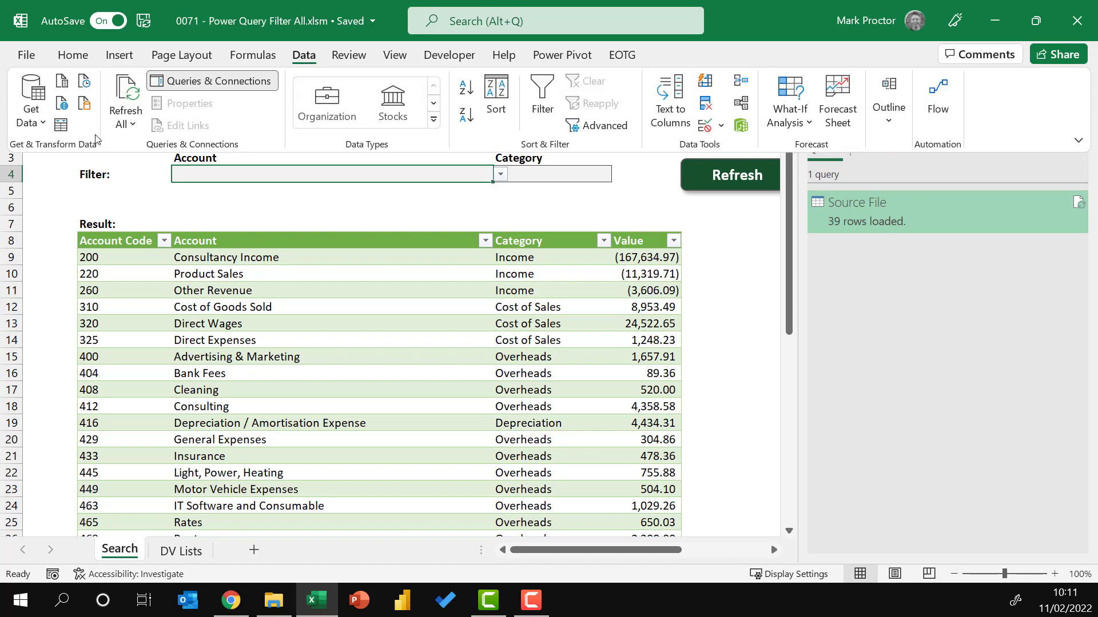
click(61, 125)
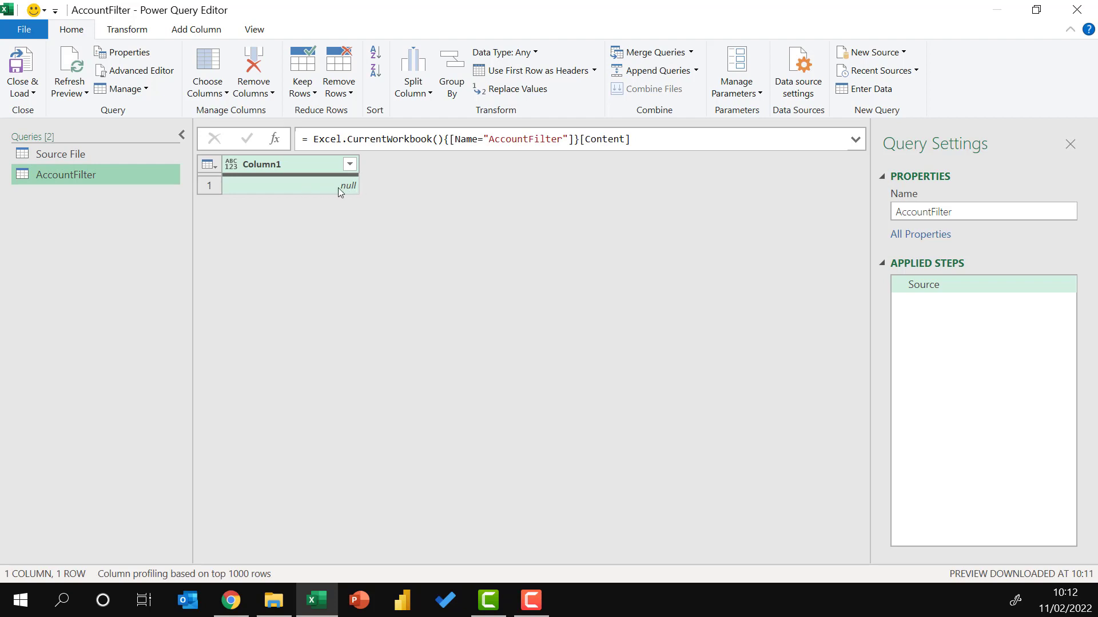
click(231, 165)
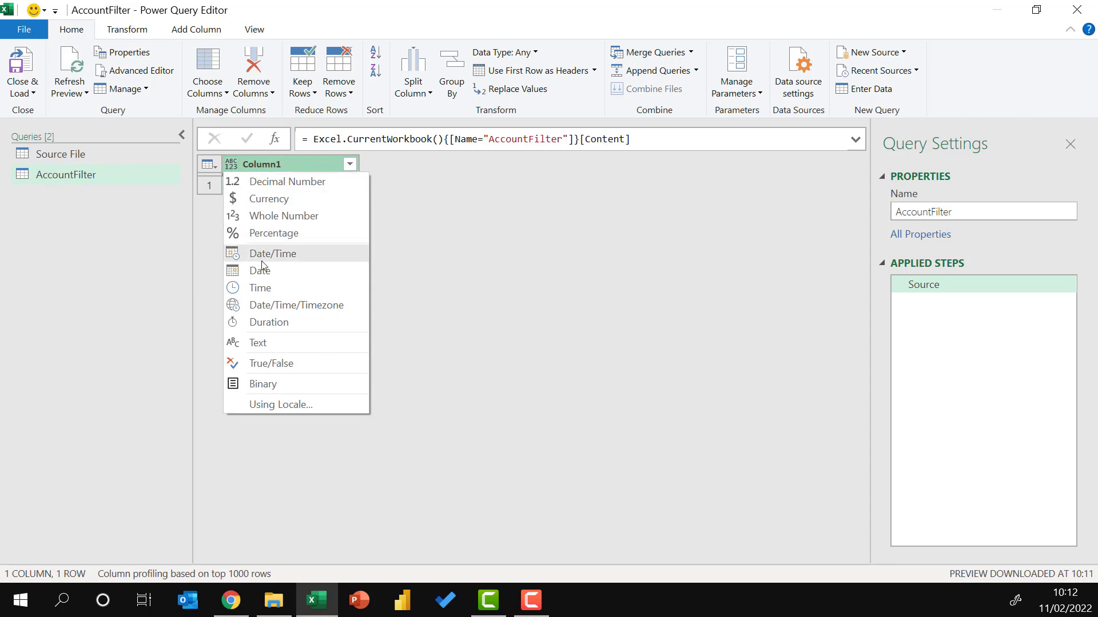
click(258, 342)
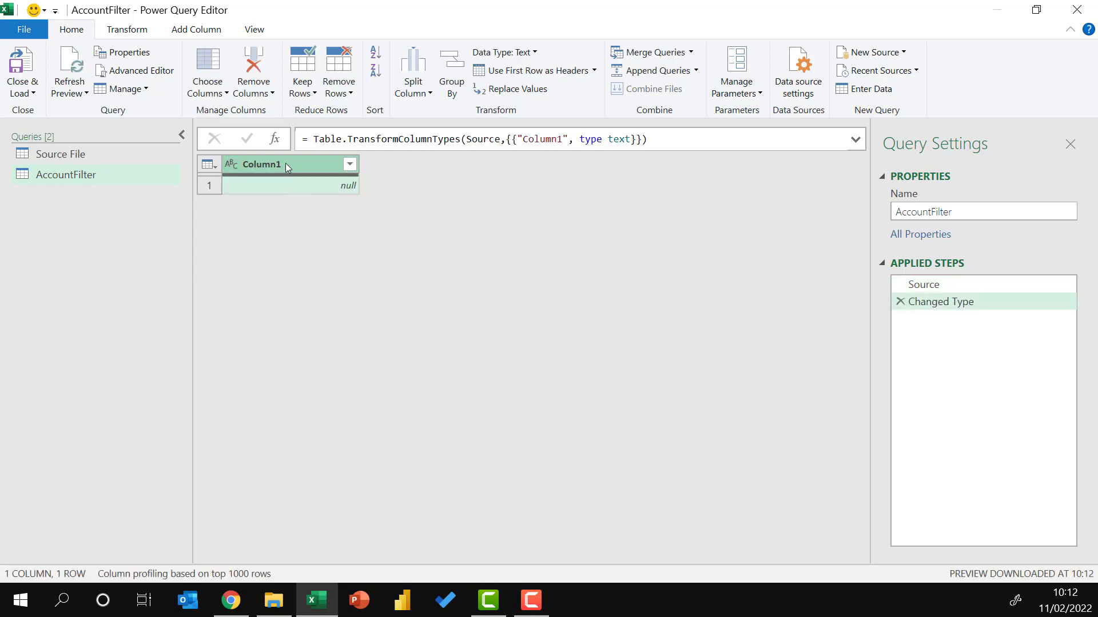
Step: Replace null in Column1 with an empty value
right_click(294, 166)
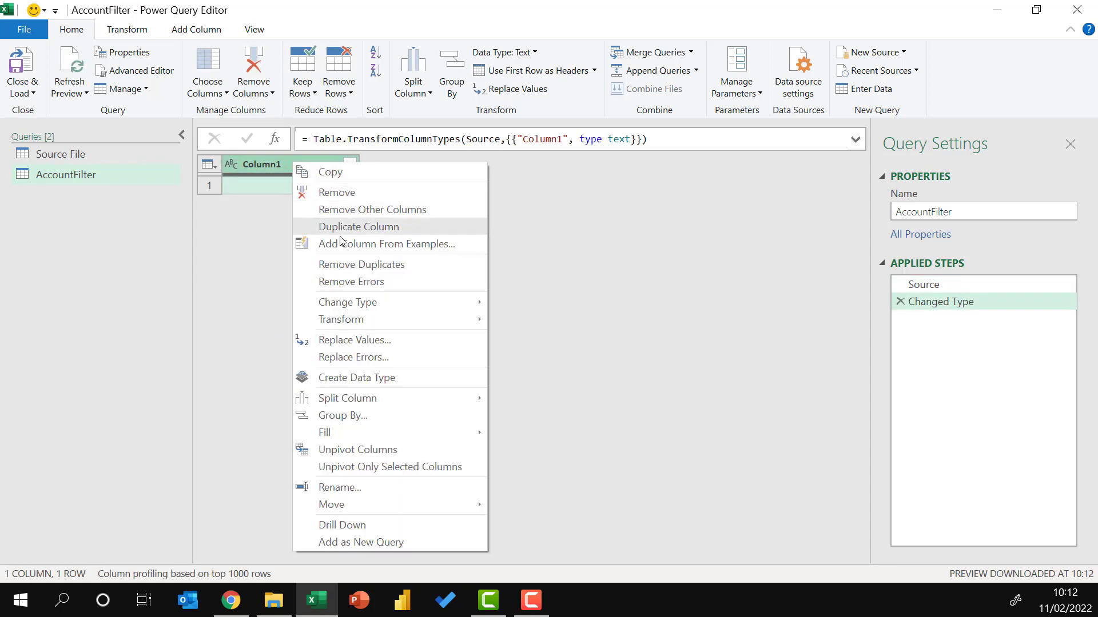
click(371, 341)
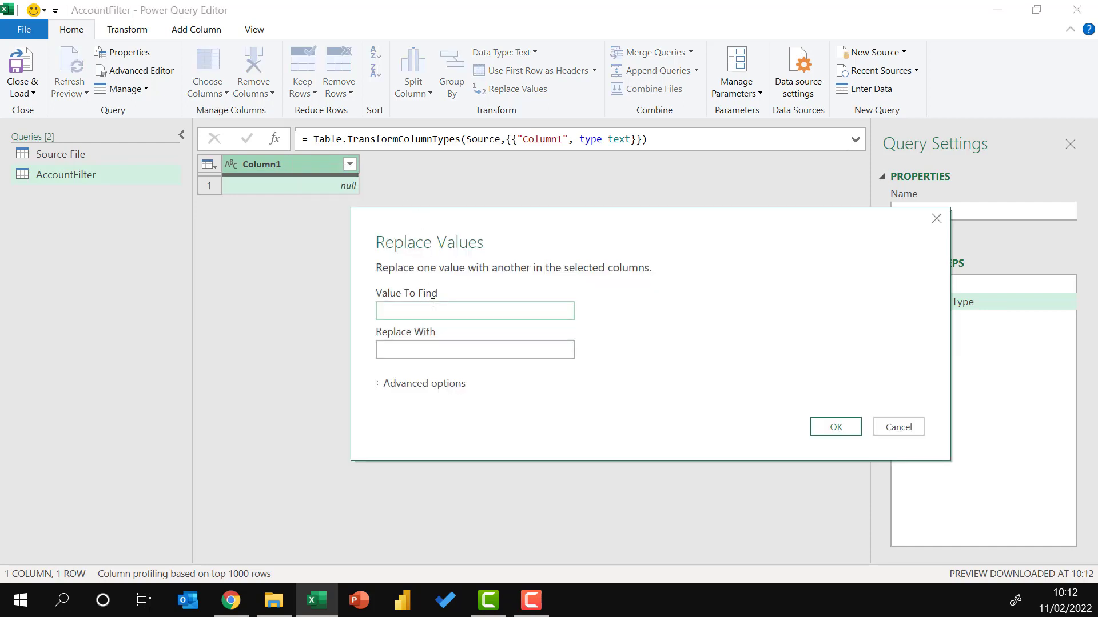
text(null)
key(Tab)
click(836, 426)
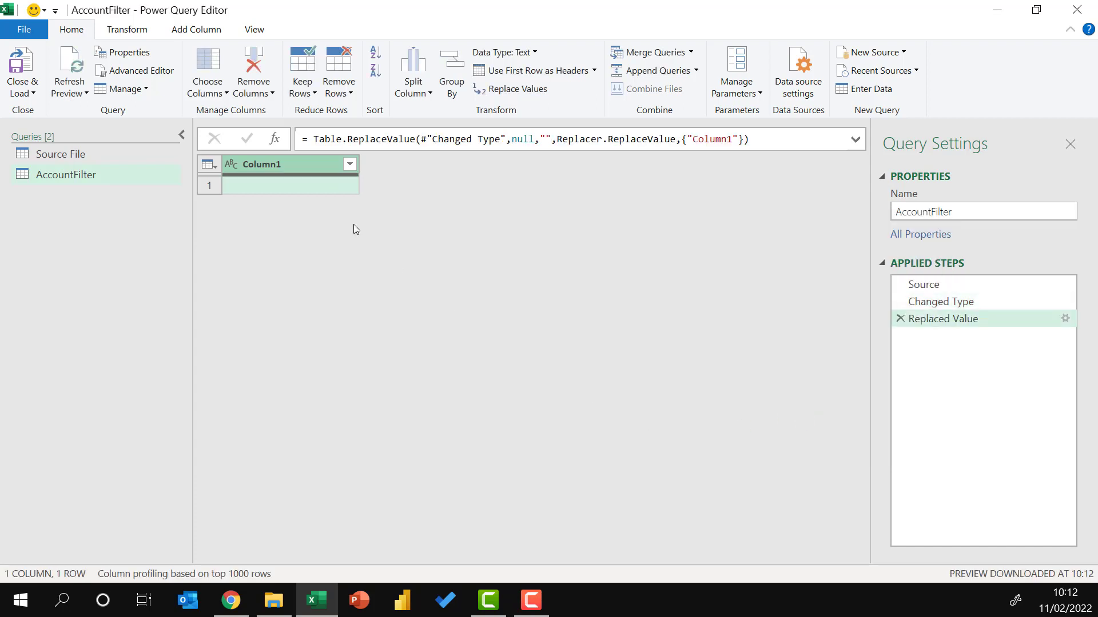
Step: Drill down the single cell so AccountFilter returns one text value
right_click(310, 188)
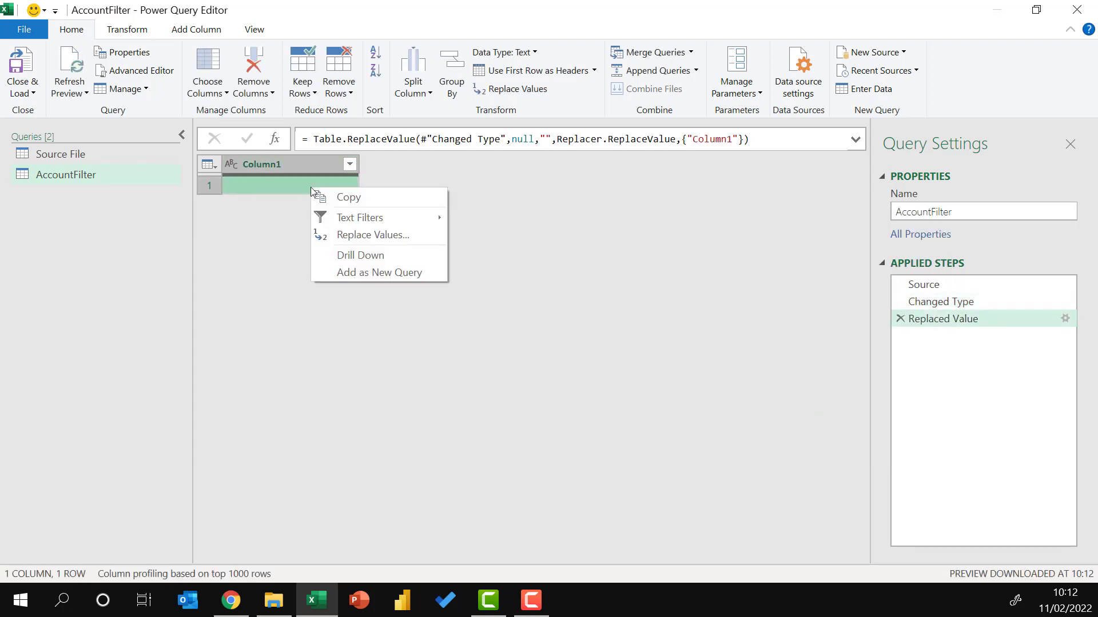
click(364, 253)
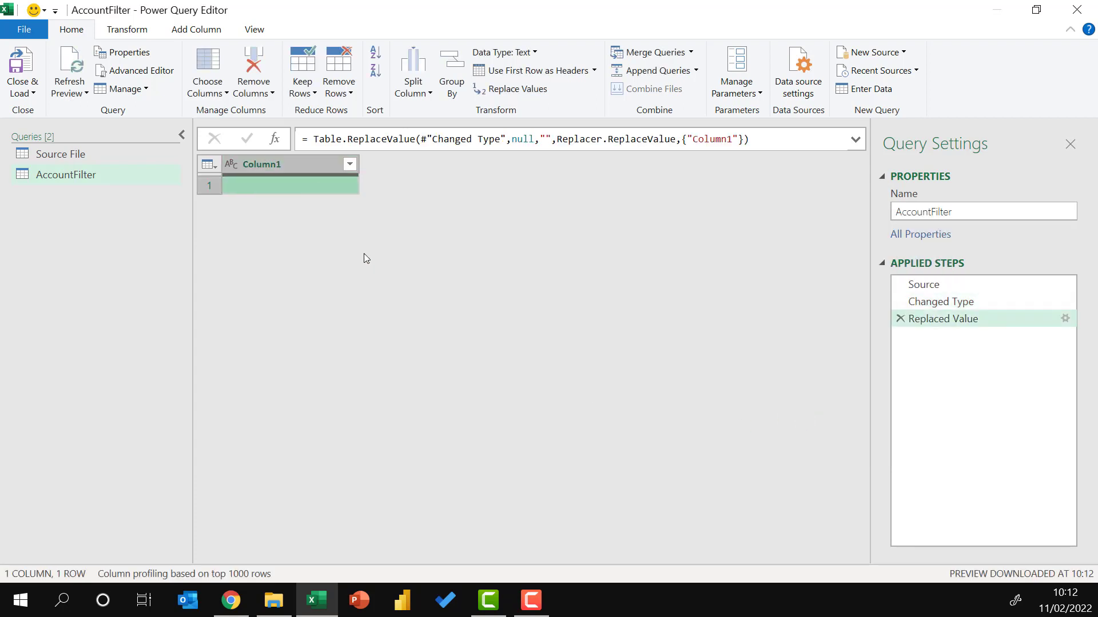
click(80, 175)
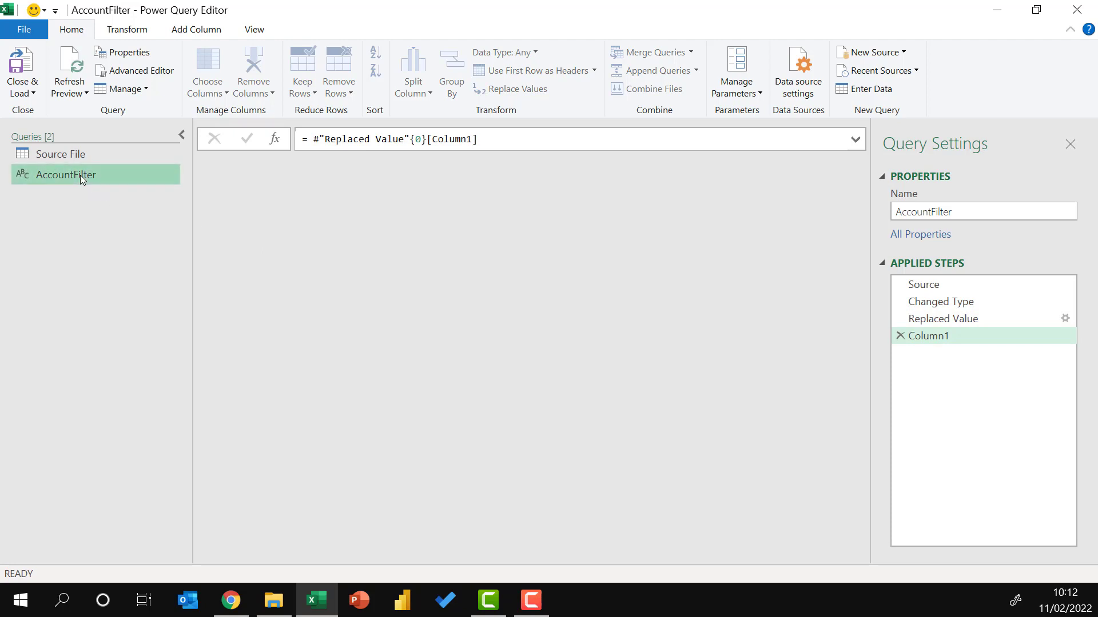
right_click(82, 179)
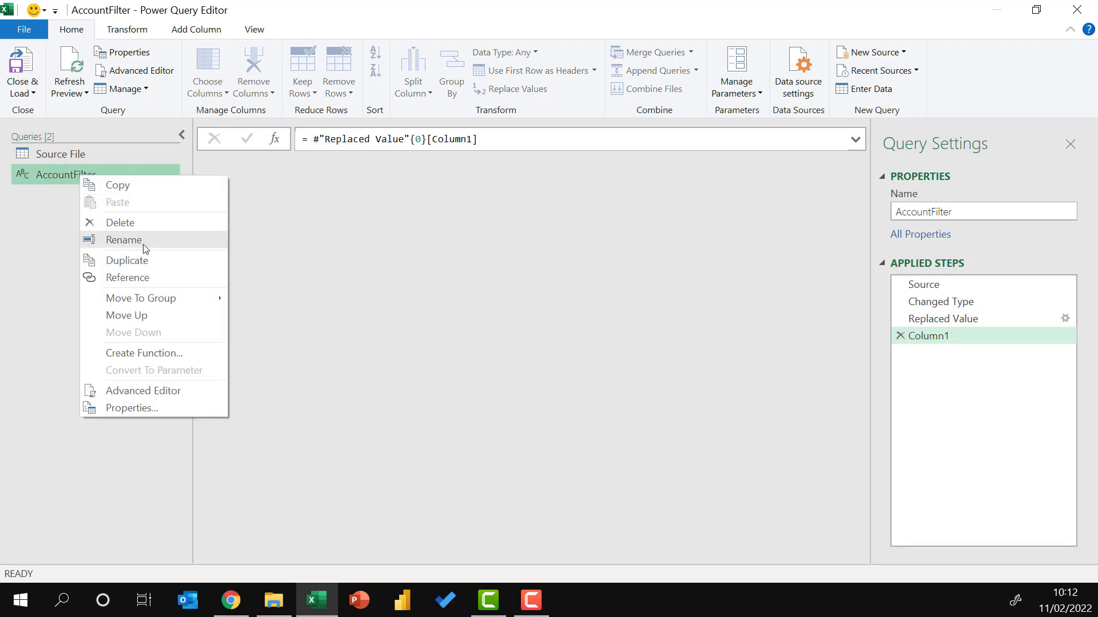
Step: Duplicate the AccountFilter query and rename the copy CategoryFilter
click(139, 260)
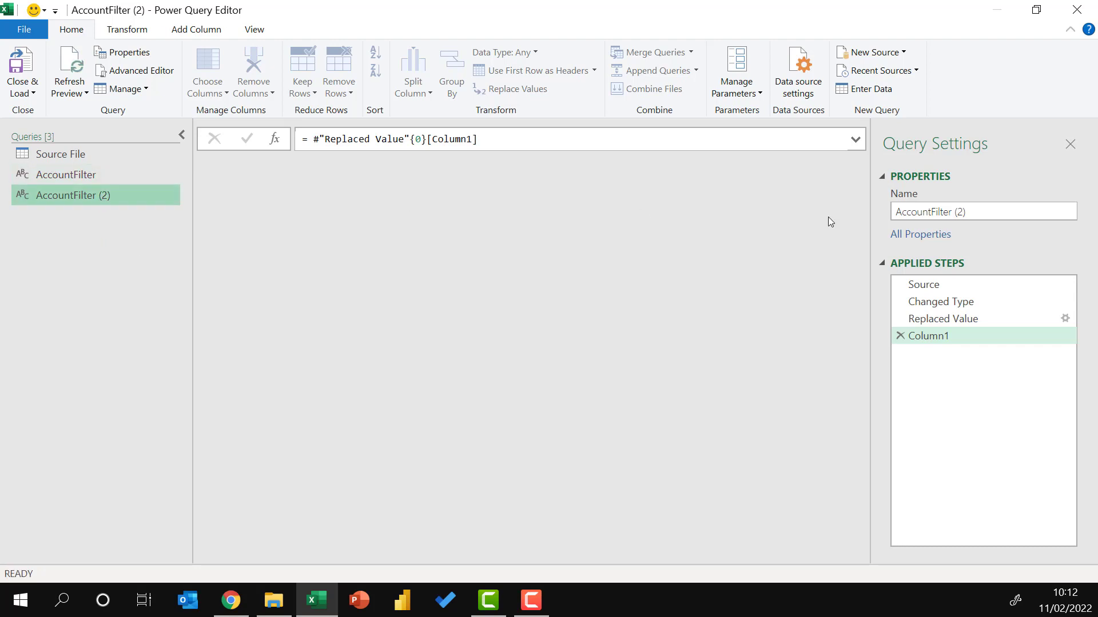
click(980, 210)
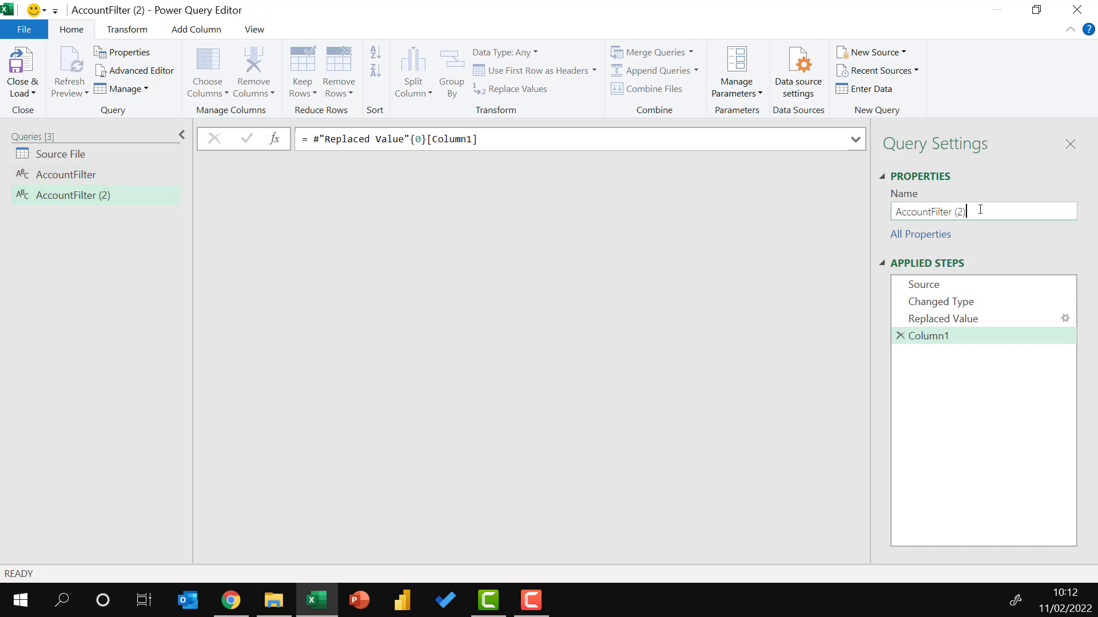
drag(980, 210, 893, 215)
text(CategoryFilter)
key(Return)
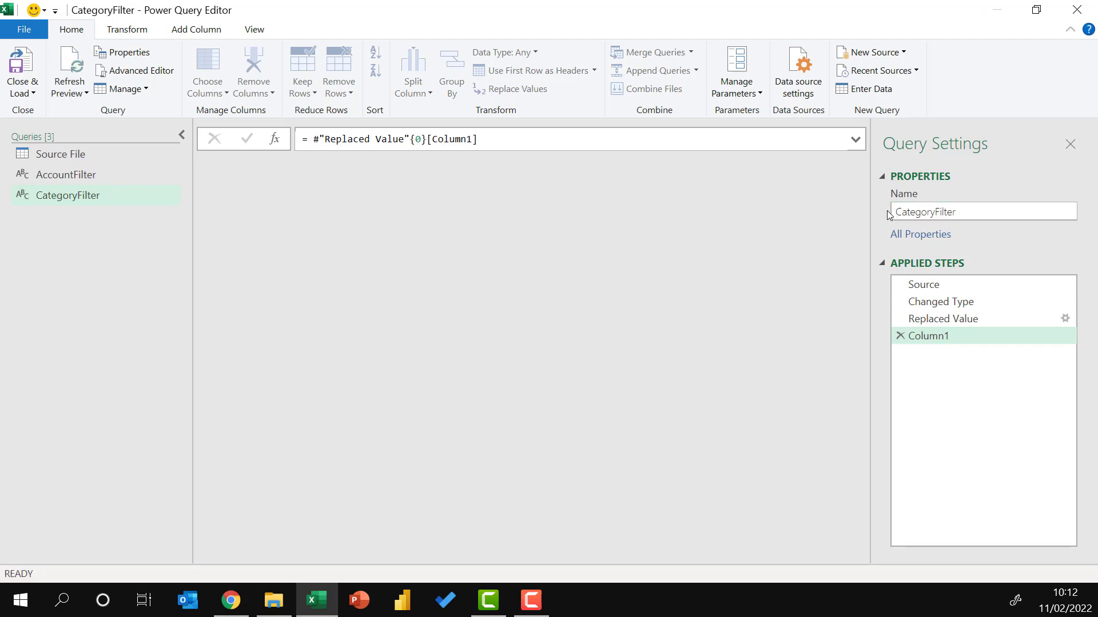
Step: Edit the CategoryFilter Source step formula to reference the CategoryFilter range
click(931, 286)
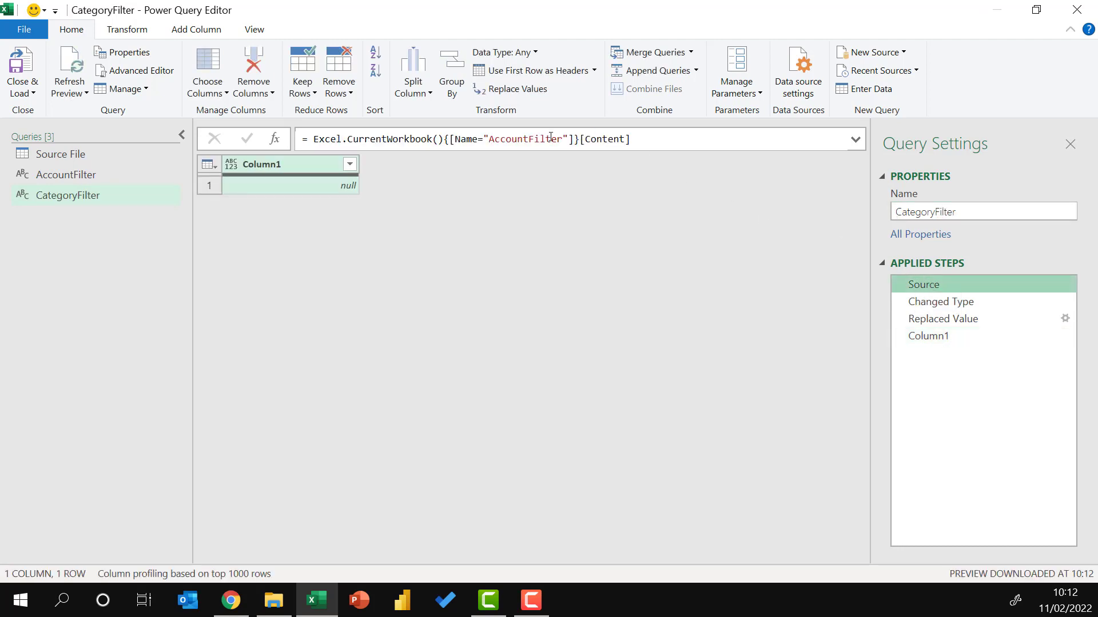
click(530, 139)
key(BackSpace)
key(BackSpace)
key(BackSpace)
key(BackSpace)
key(BackSpace)
key(BackSpace)
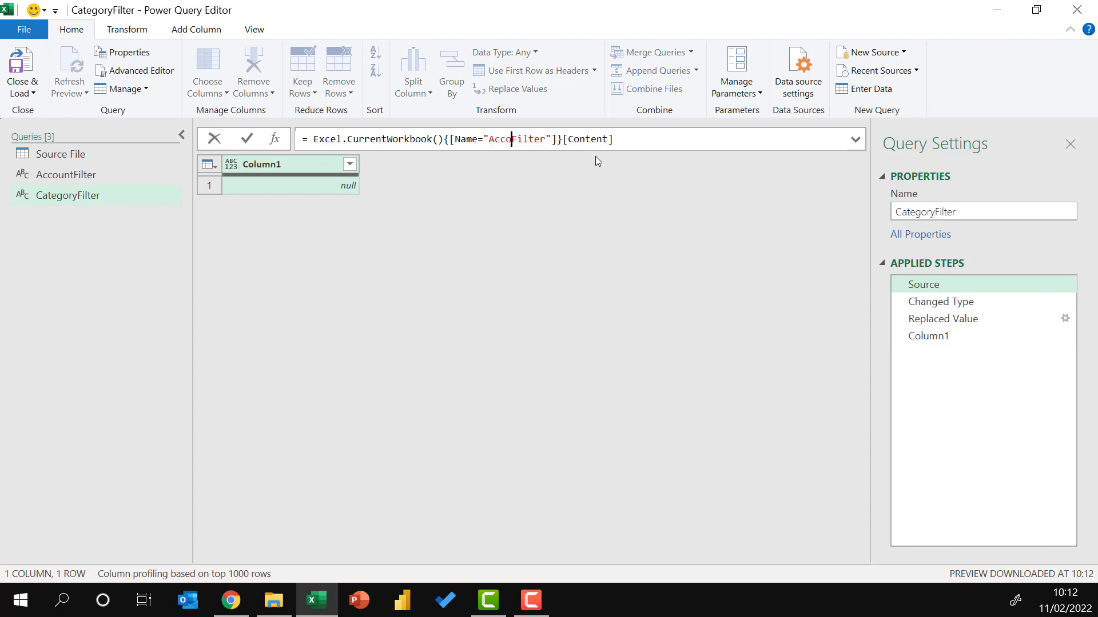
key(BackSpace)
text(Category)
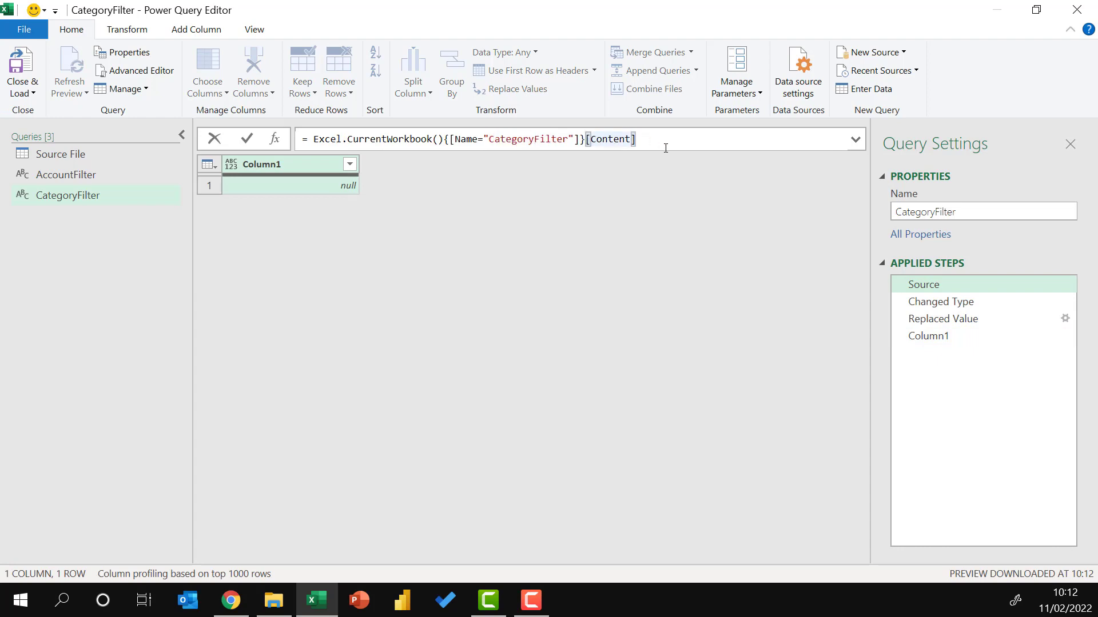
key(Return)
click(936, 338)
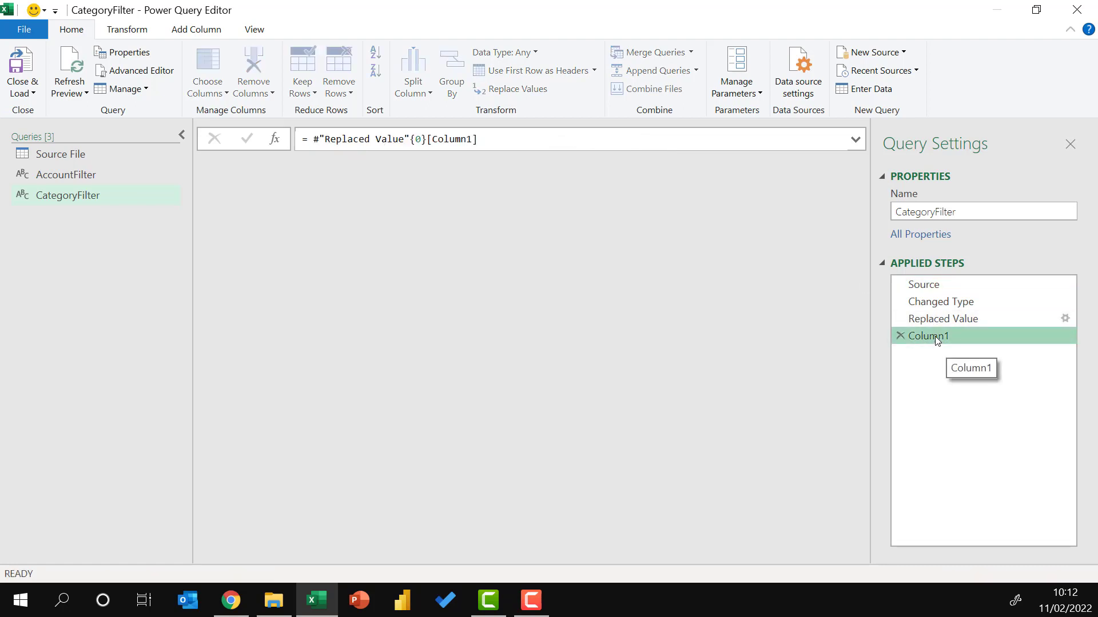
click(73, 177)
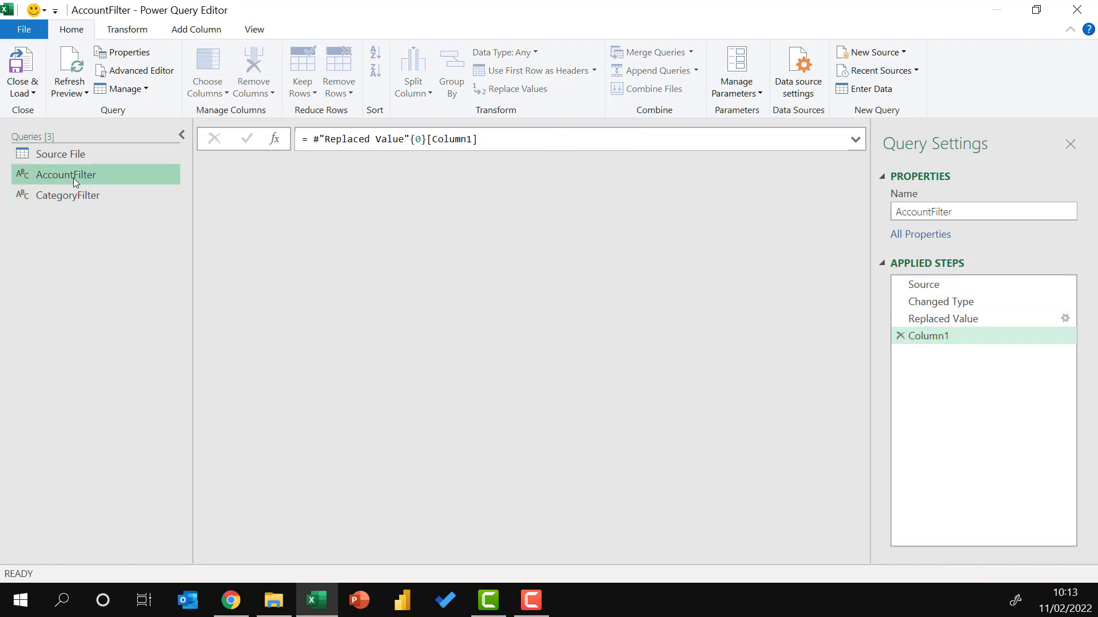
click(78, 194)
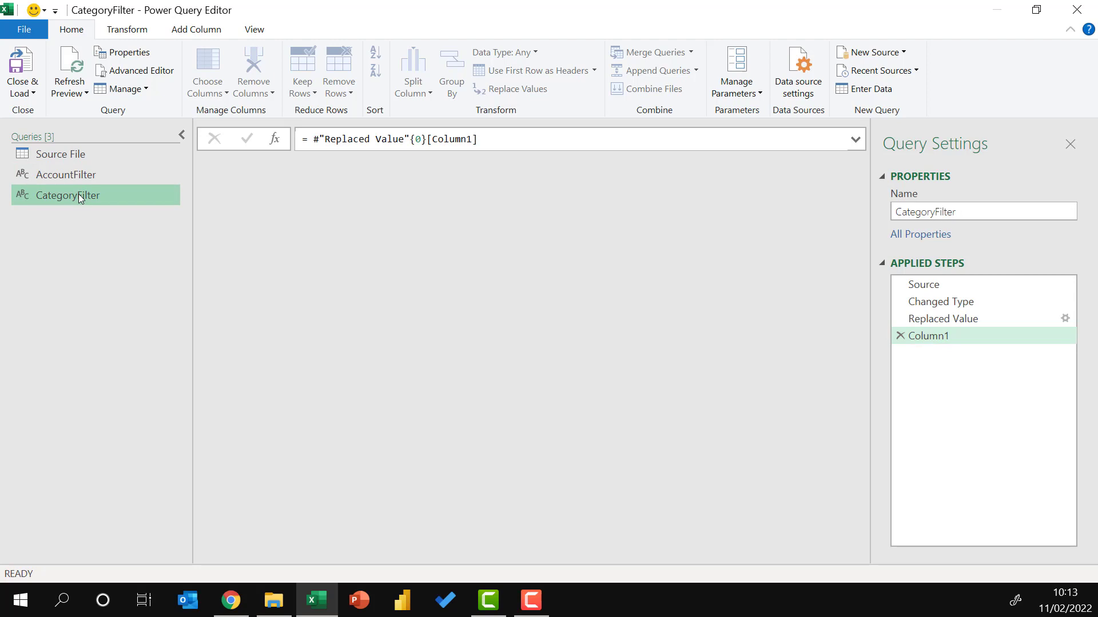
Step: Load the queries with Close & Load To as Only Create Connection
click(31, 94)
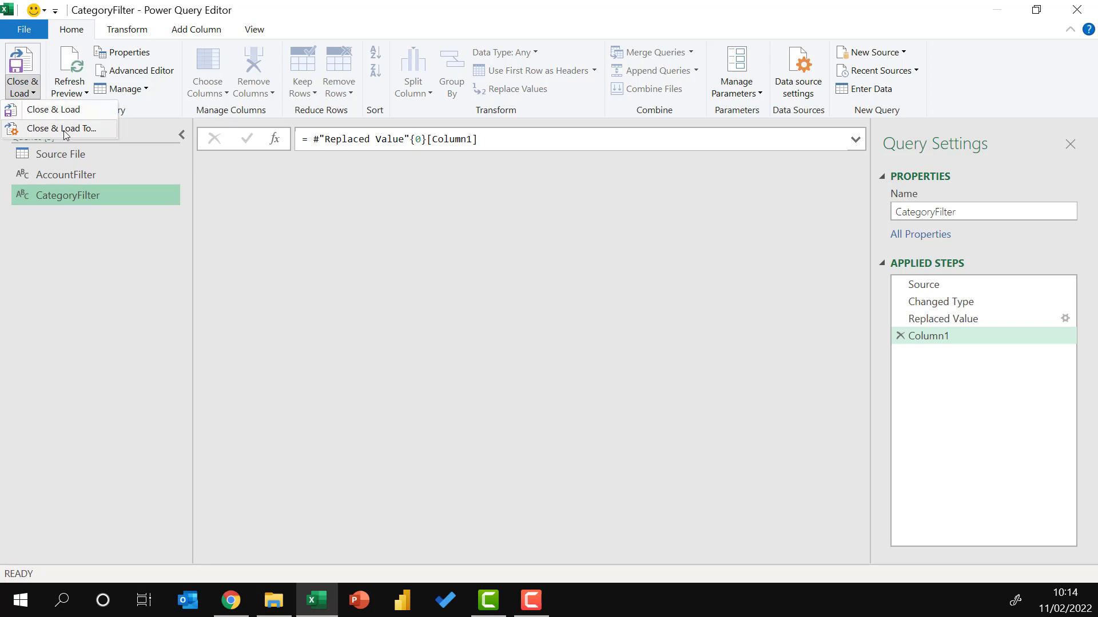
click(55, 111)
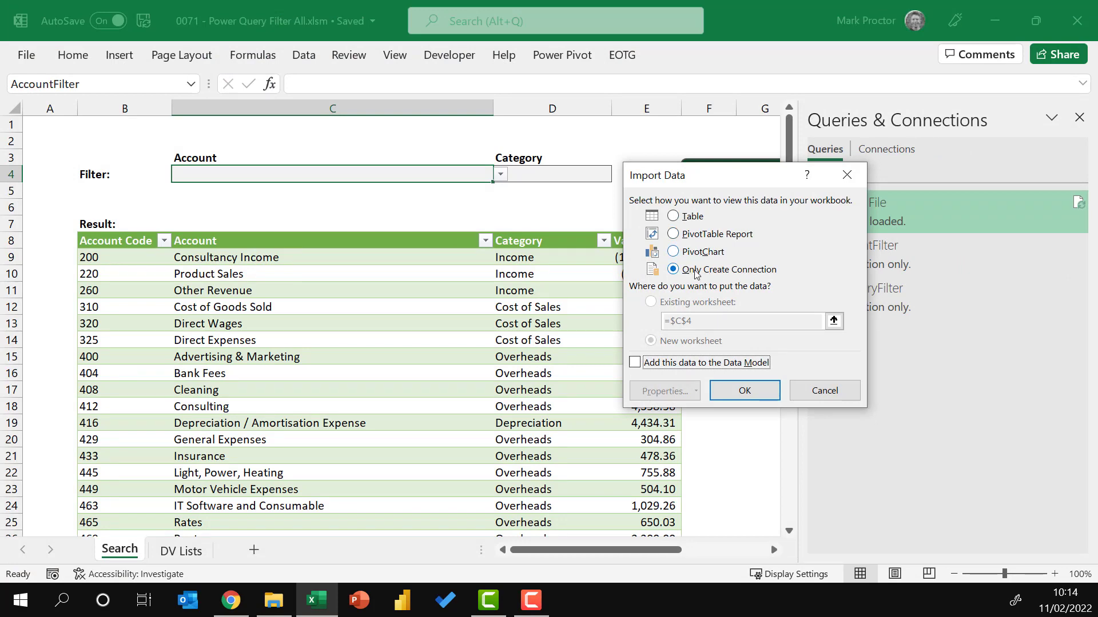
click(743, 390)
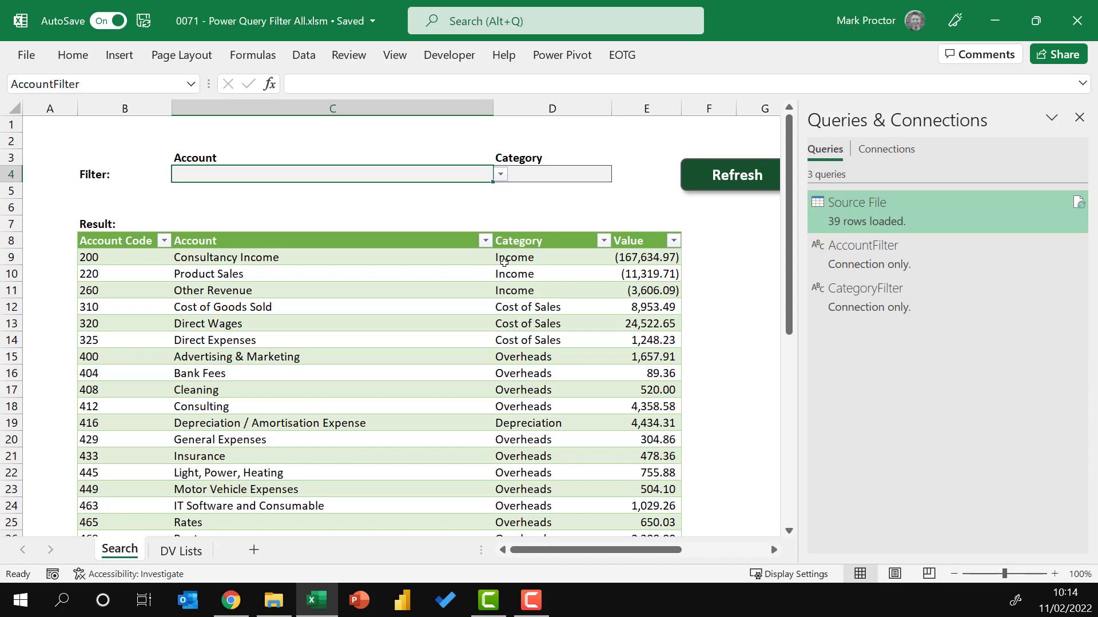
Step: Set the Account filter to Direct Wages and the Category filter to Cost of Sales
click(501, 174)
click(398, 209)
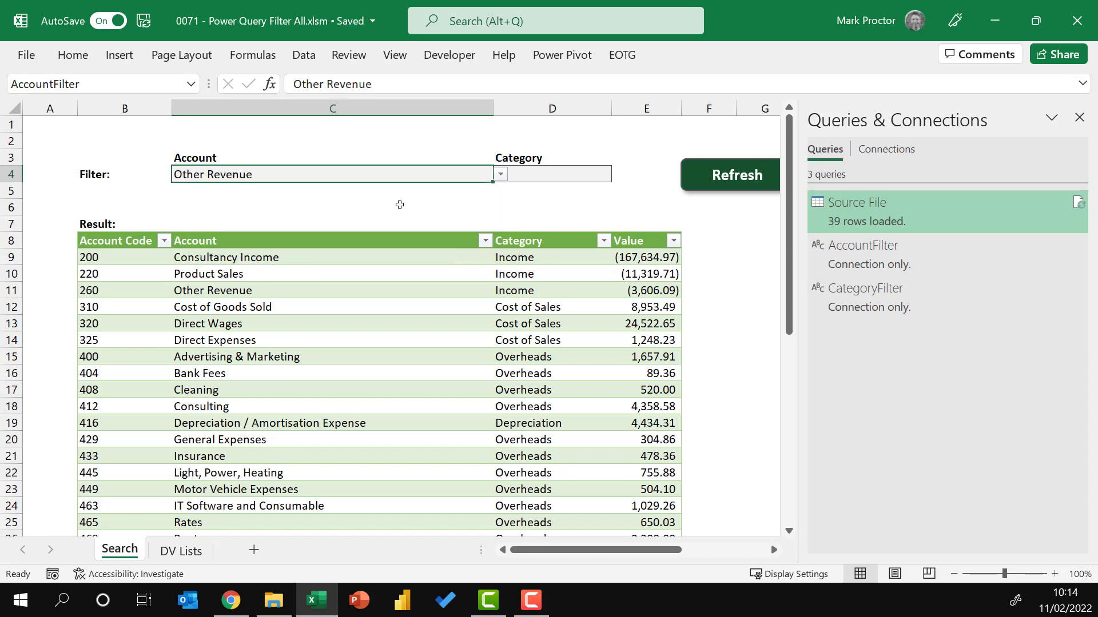
click(577, 174)
click(618, 174)
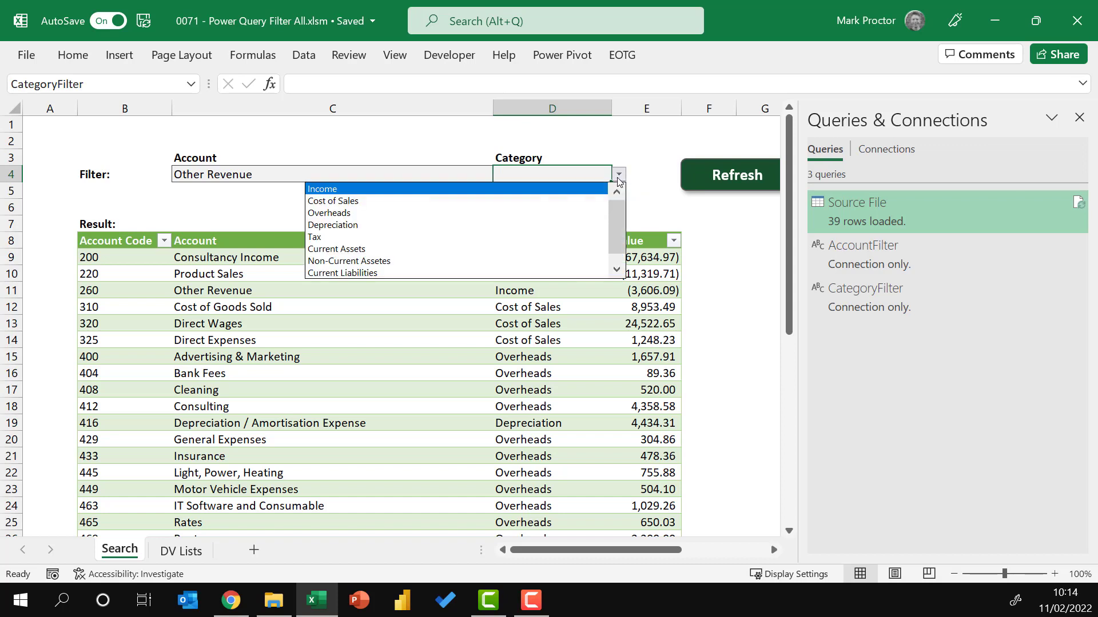
click(580, 199)
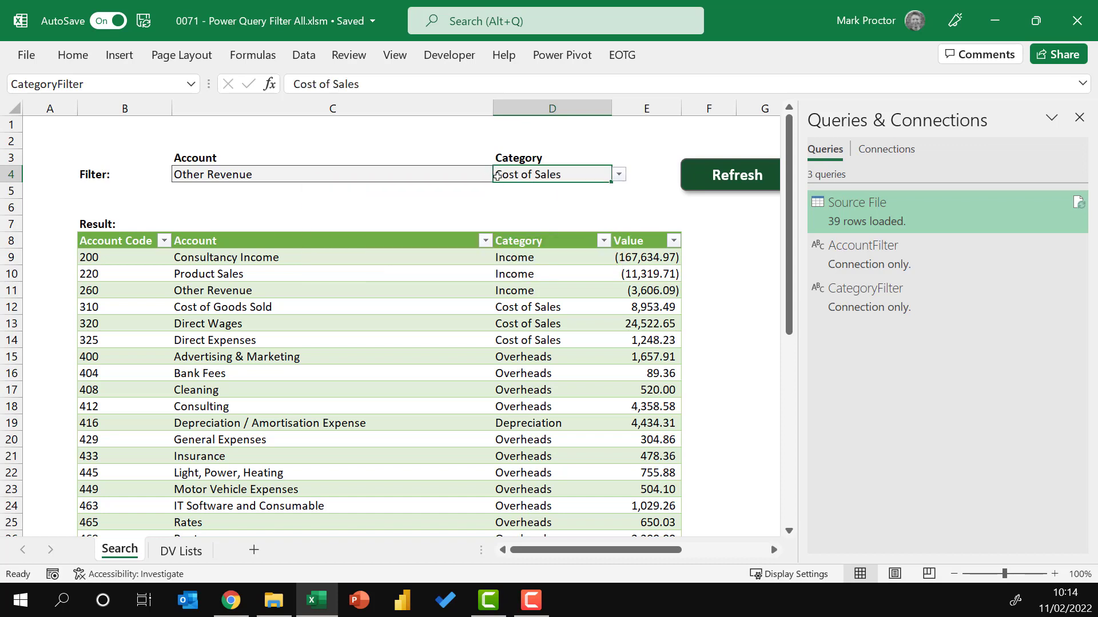
click(461, 172)
click(501, 174)
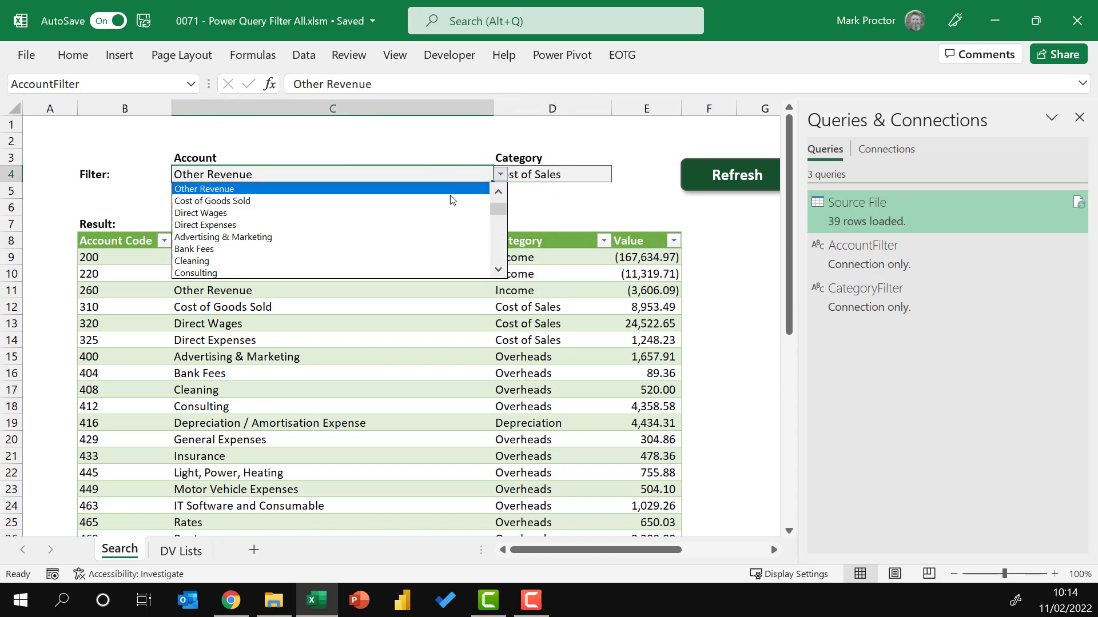
click(447, 213)
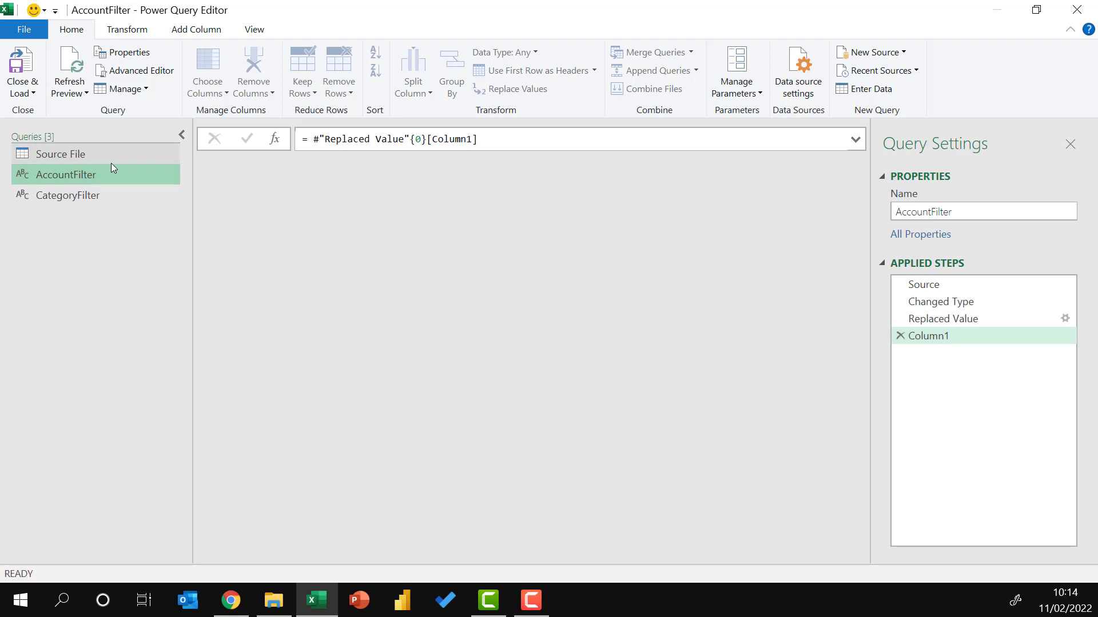
Step: Refresh the AccountFilter and CategoryFilter previews, then open the Source File query
click(74, 74)
click(80, 195)
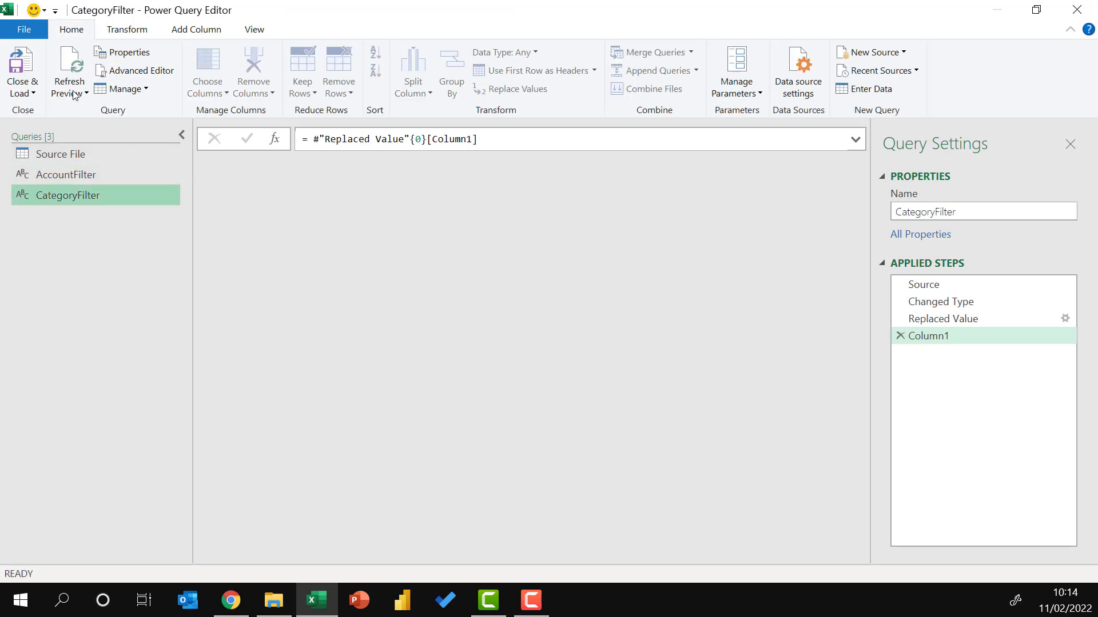
click(74, 92)
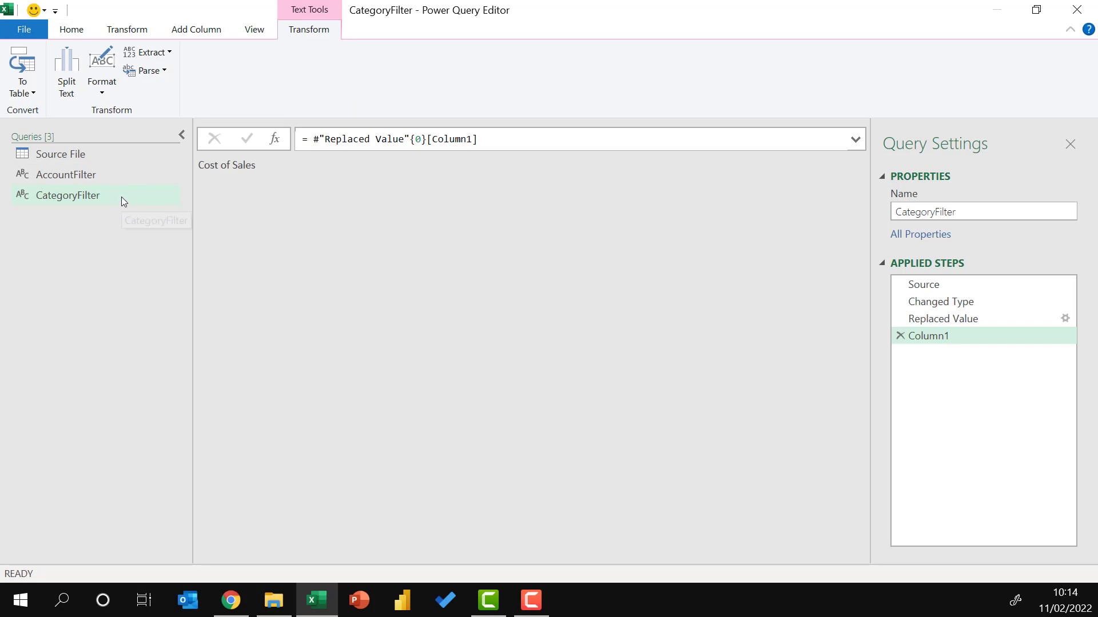
click(67, 156)
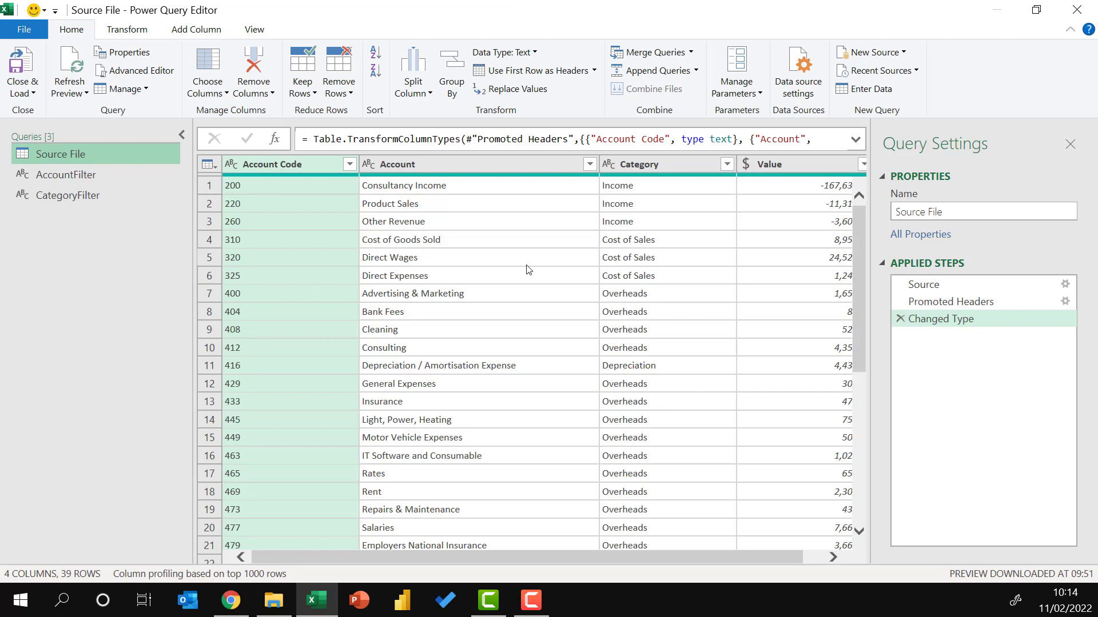
Step: Filter Account to Accounts Payable, then replace that value in the formula with AccountFilter
click(589, 165)
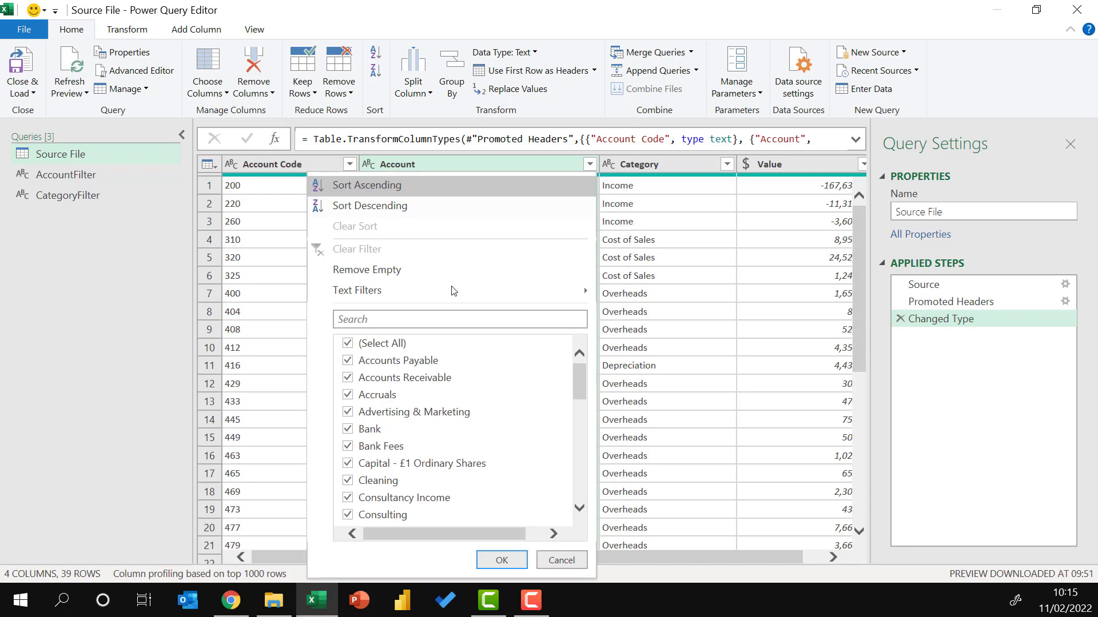
click(394, 344)
click(395, 361)
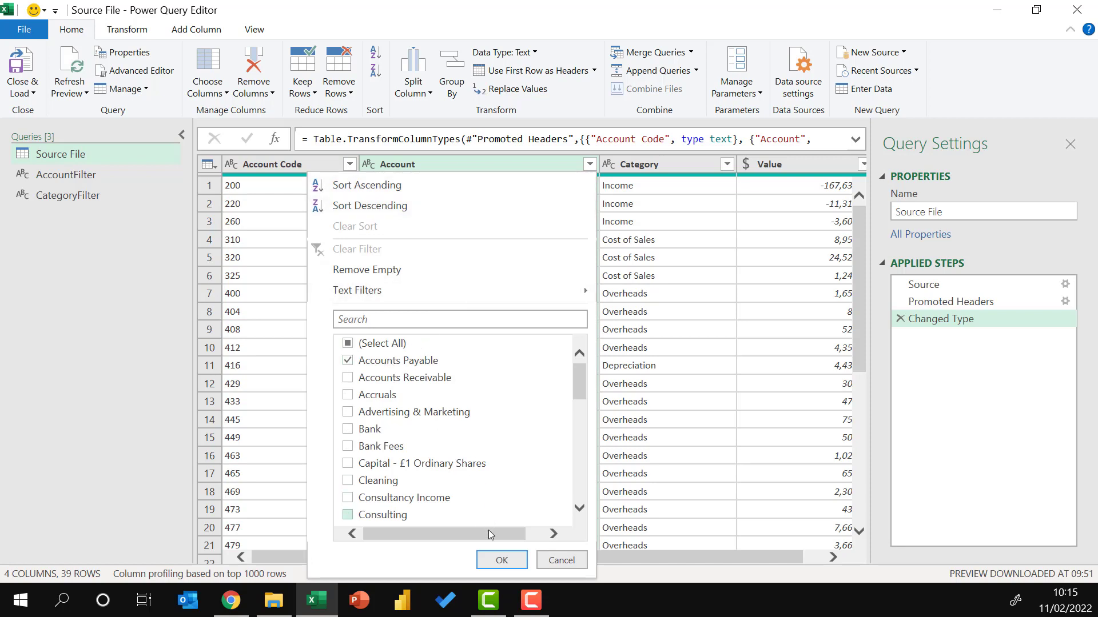
click(496, 560)
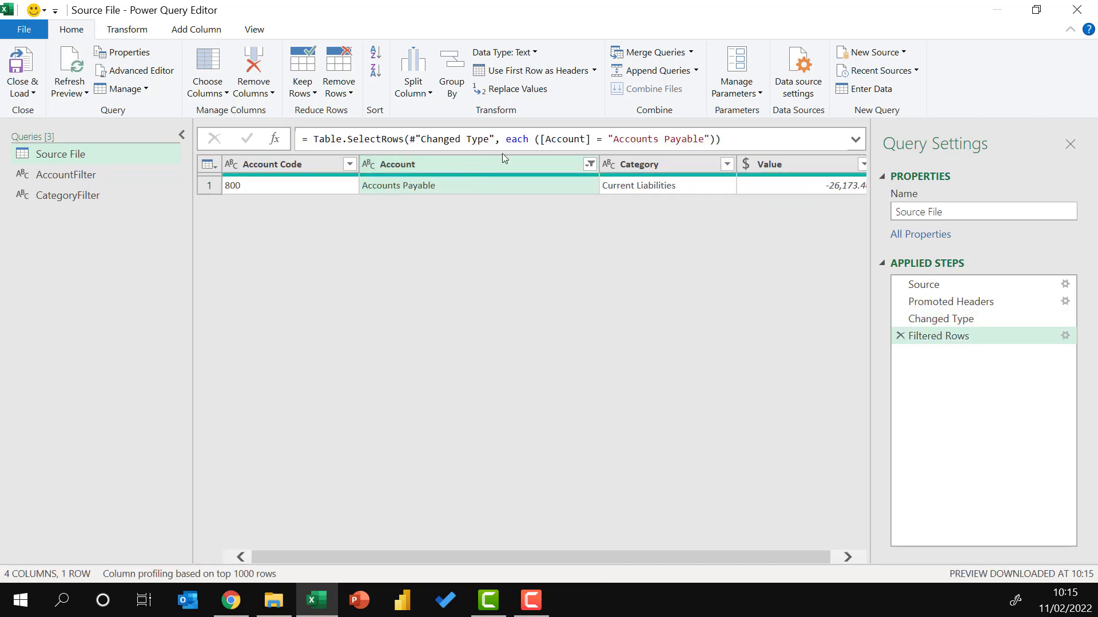
drag(610, 138, 709, 139)
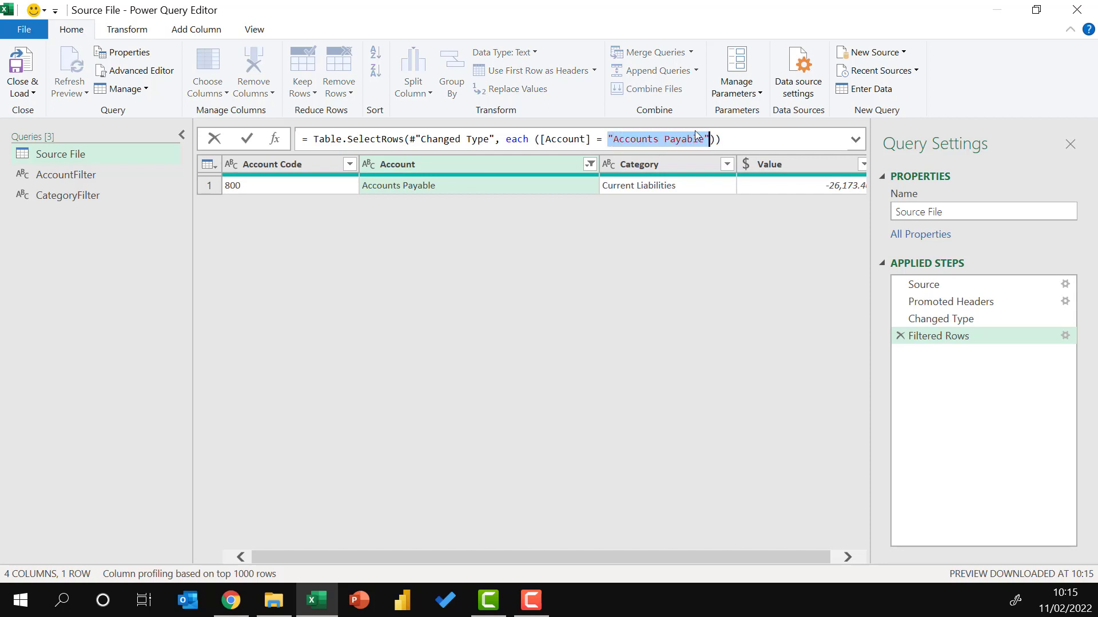
key(Delete)
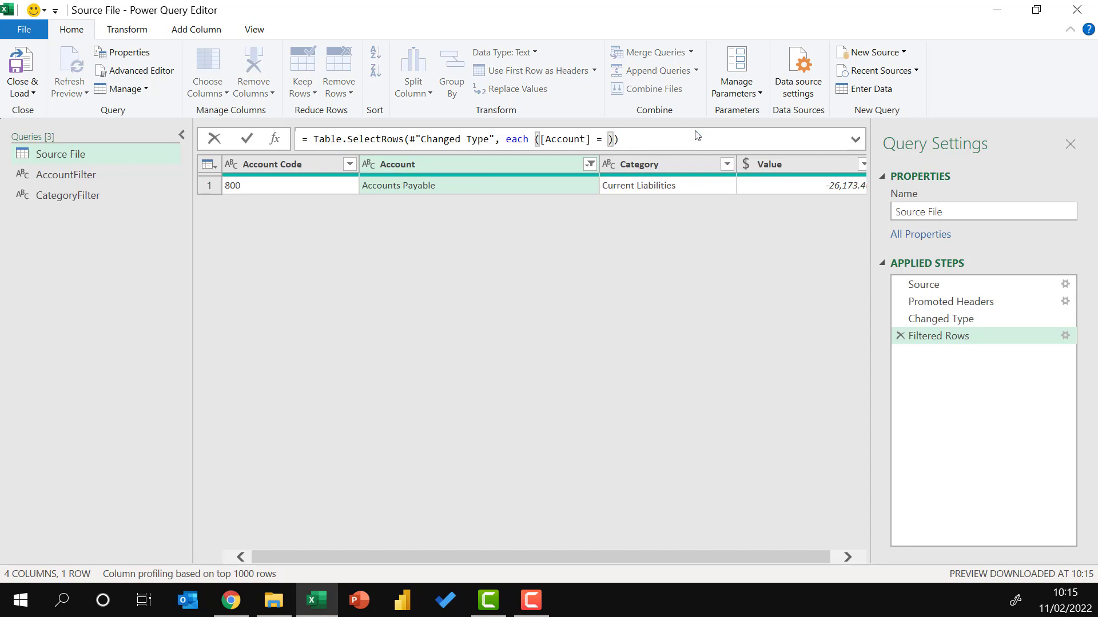
text(Account)
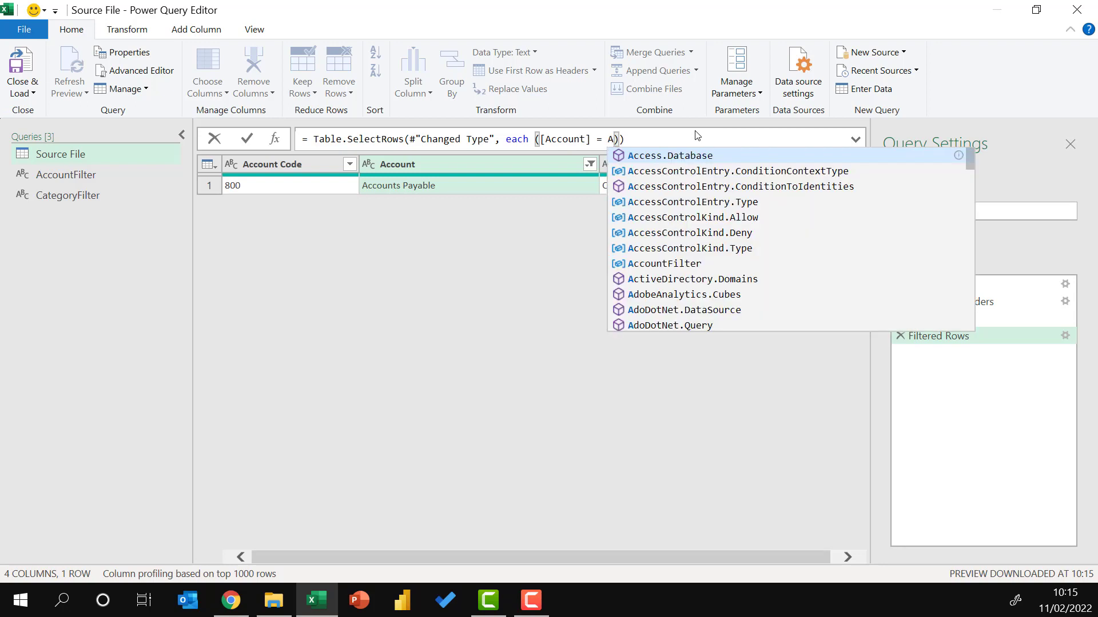
text(Filter)
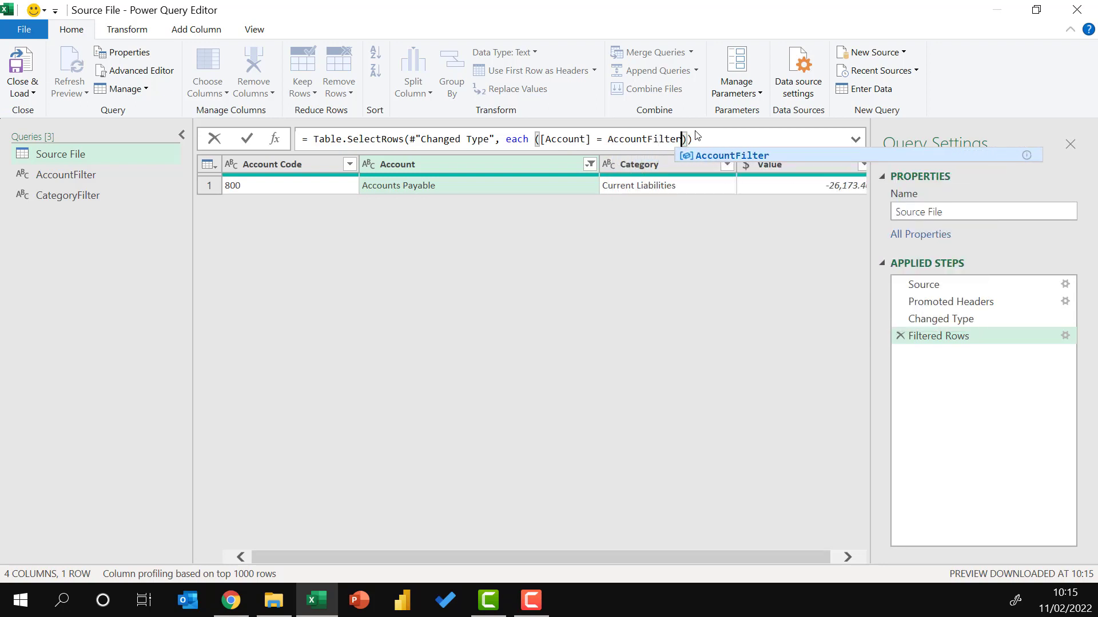
key(Return)
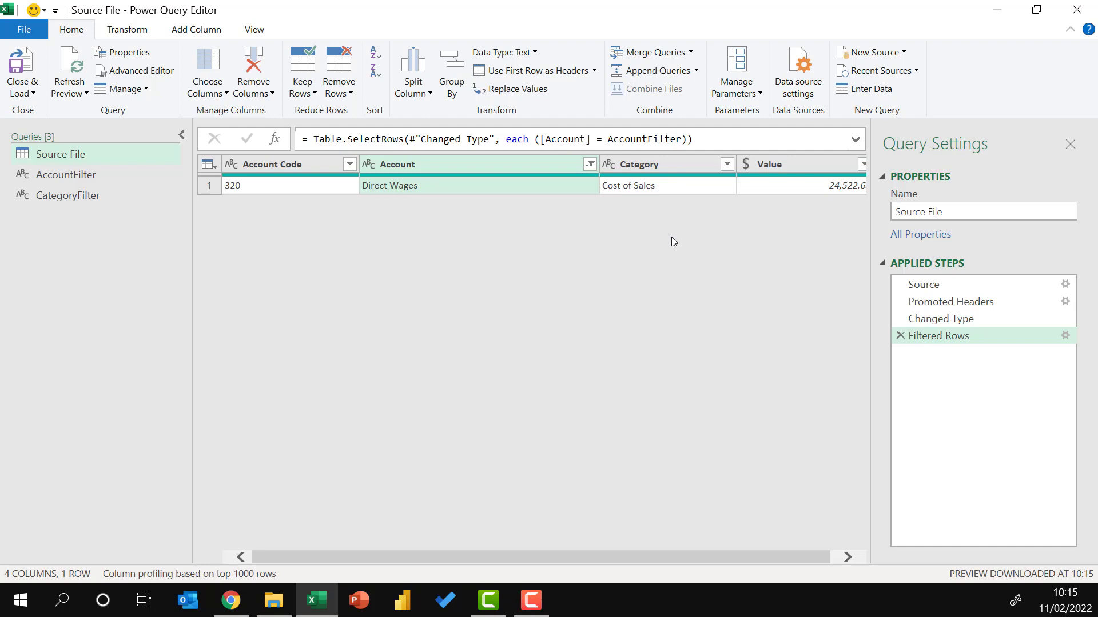
Step: Add a Category Text Filter equals 'Cost of Sales'
click(667, 168)
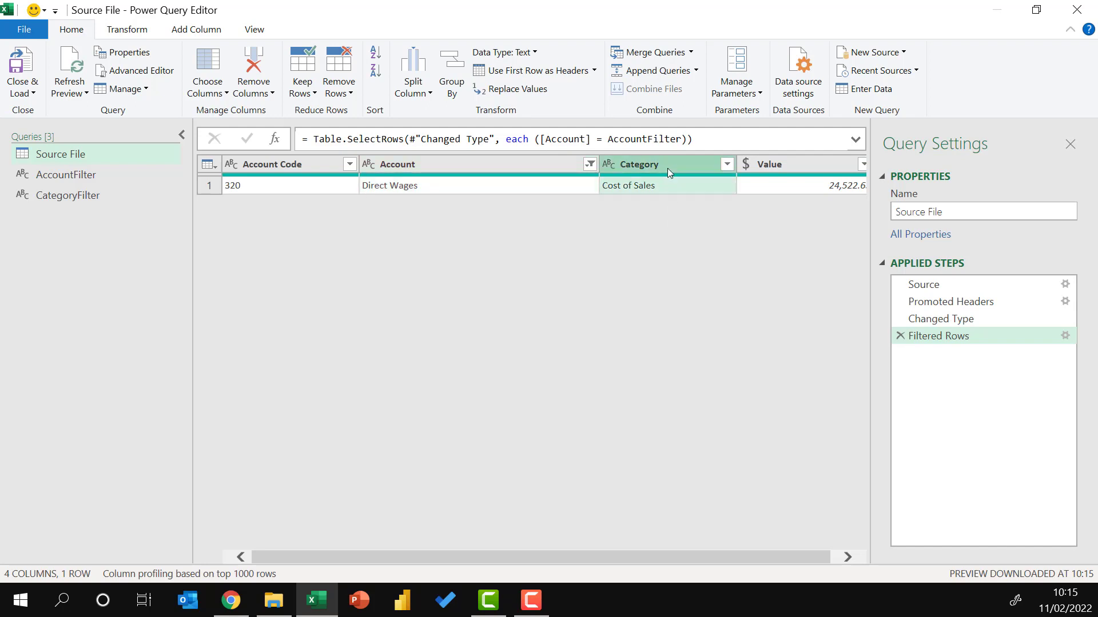
click(730, 164)
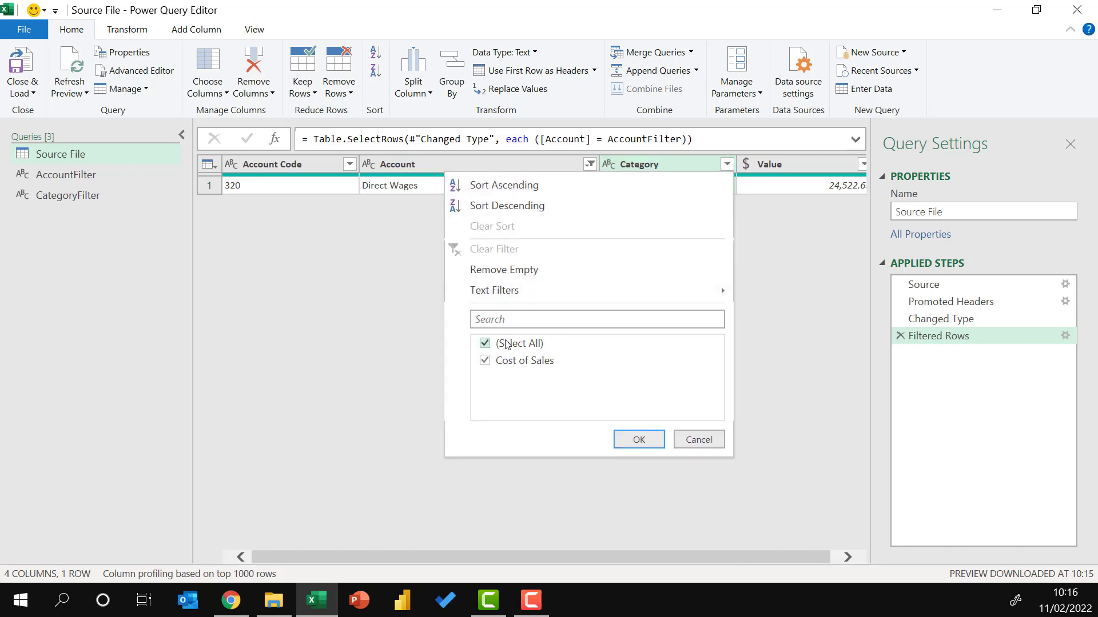
mouse_move(657, 291)
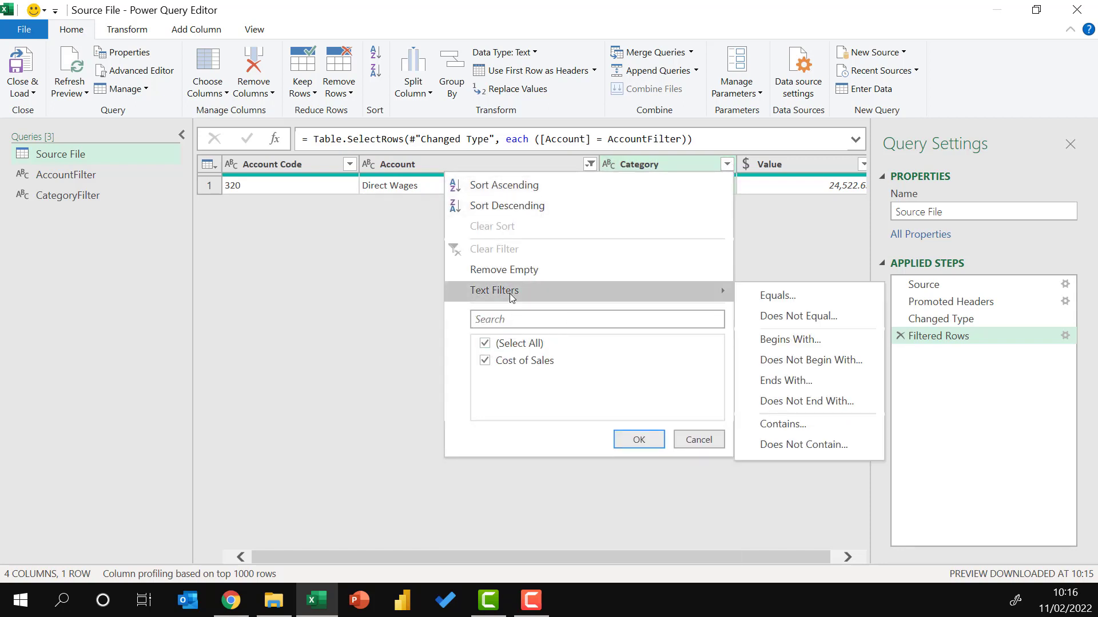
click(777, 295)
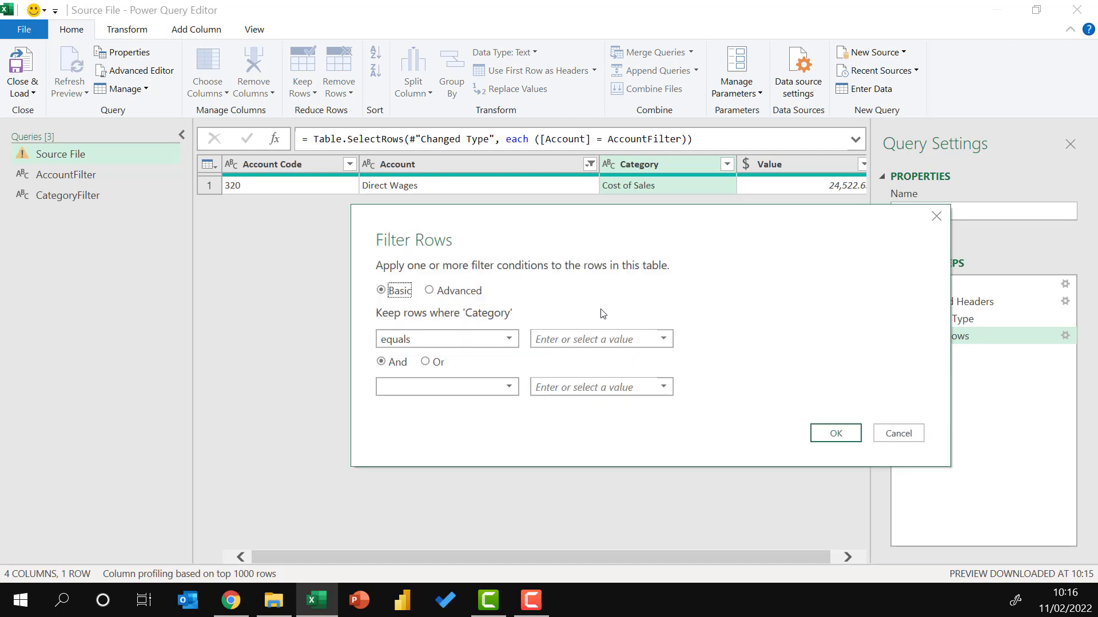
click(593, 339)
text(Cost)
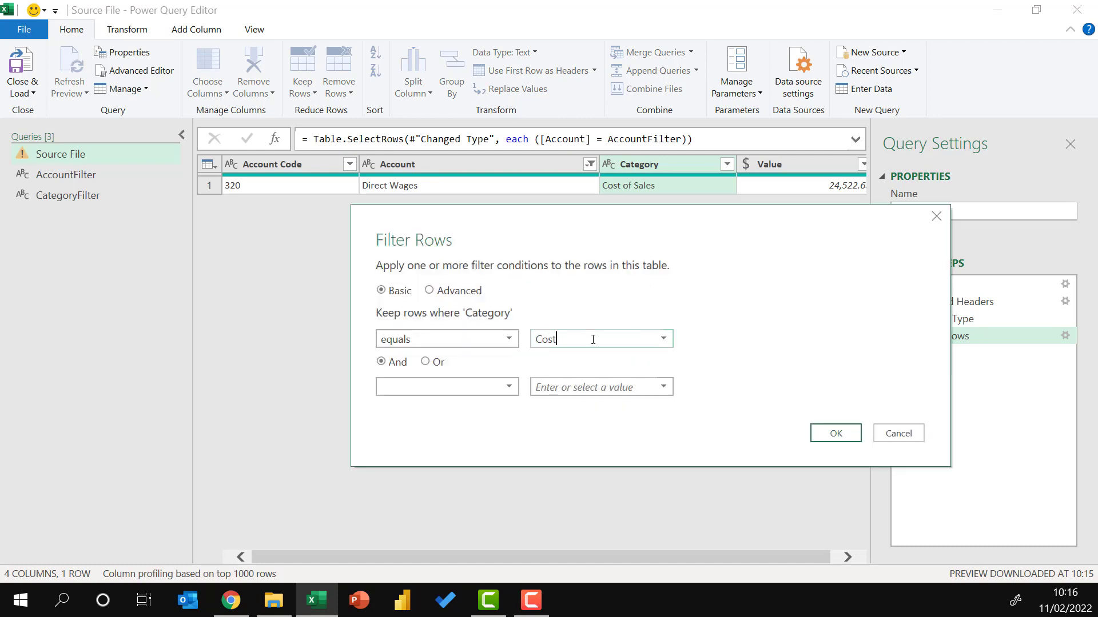
text( of Sales)
click(835, 434)
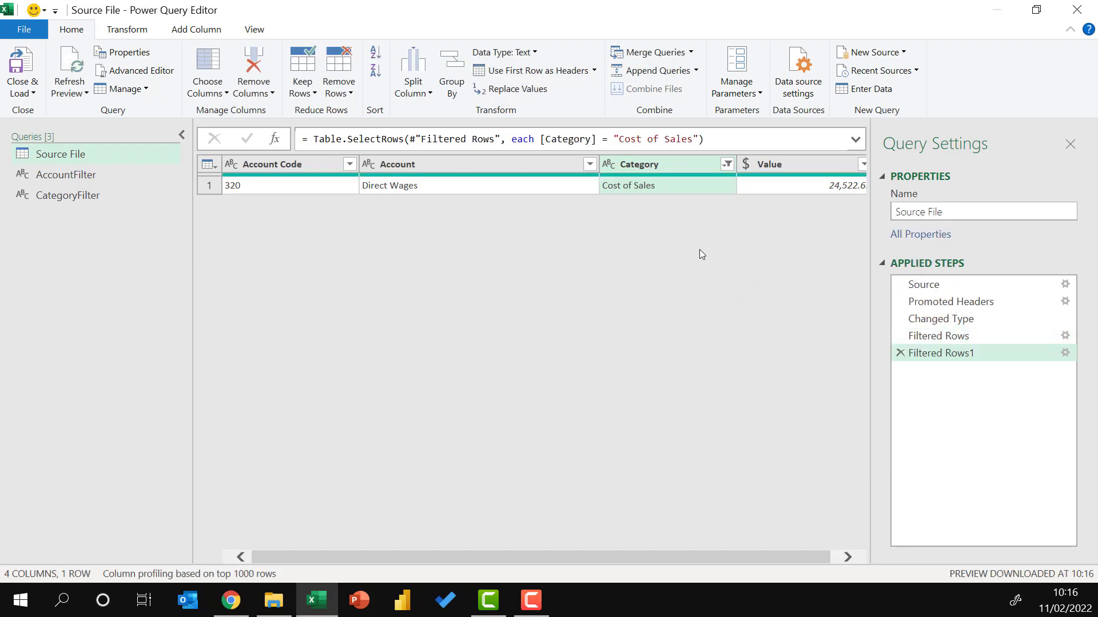
Step: Swap 'Cost of Sales' in the formula for CategoryFilter and load the results to Excel
drag(619, 139, 694, 139)
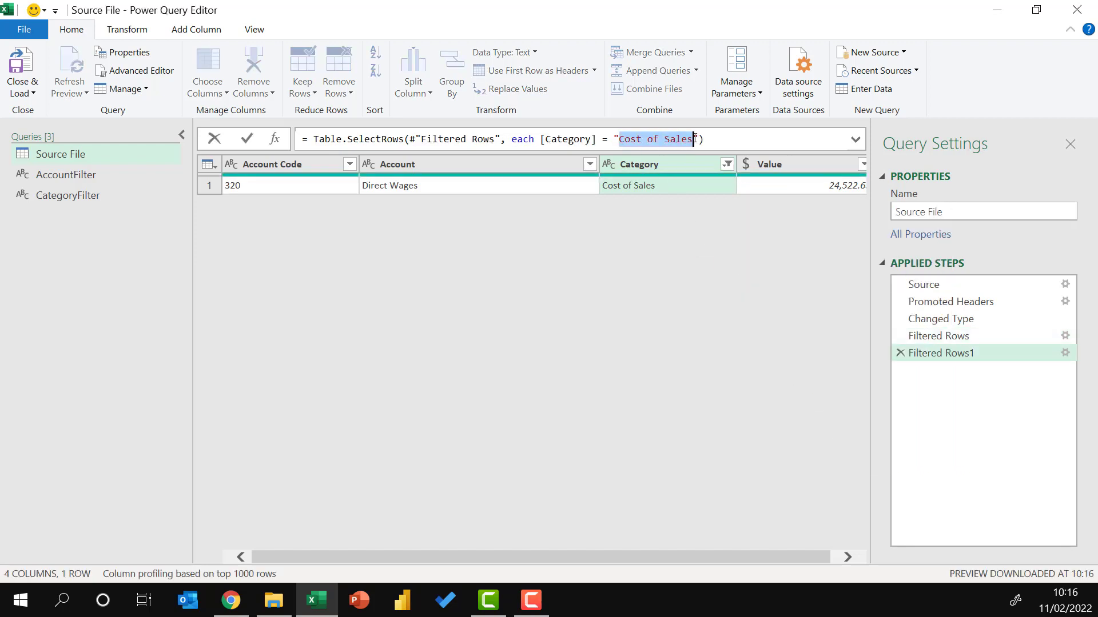
key(BackSpace)
key(BackSpace)
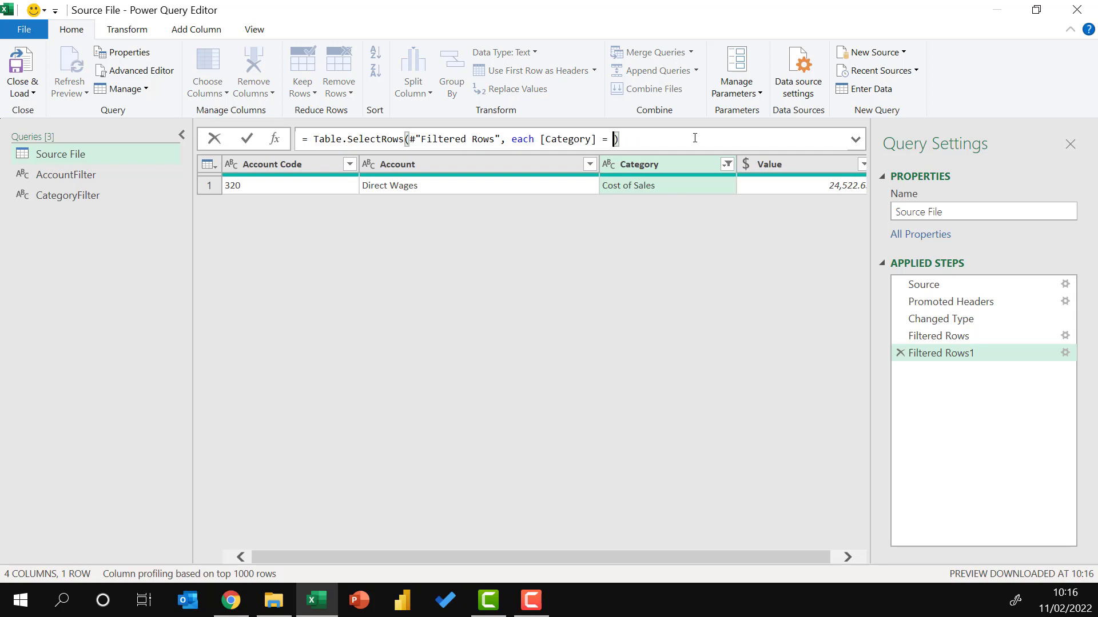
text(CategoryFilter)
key(Return)
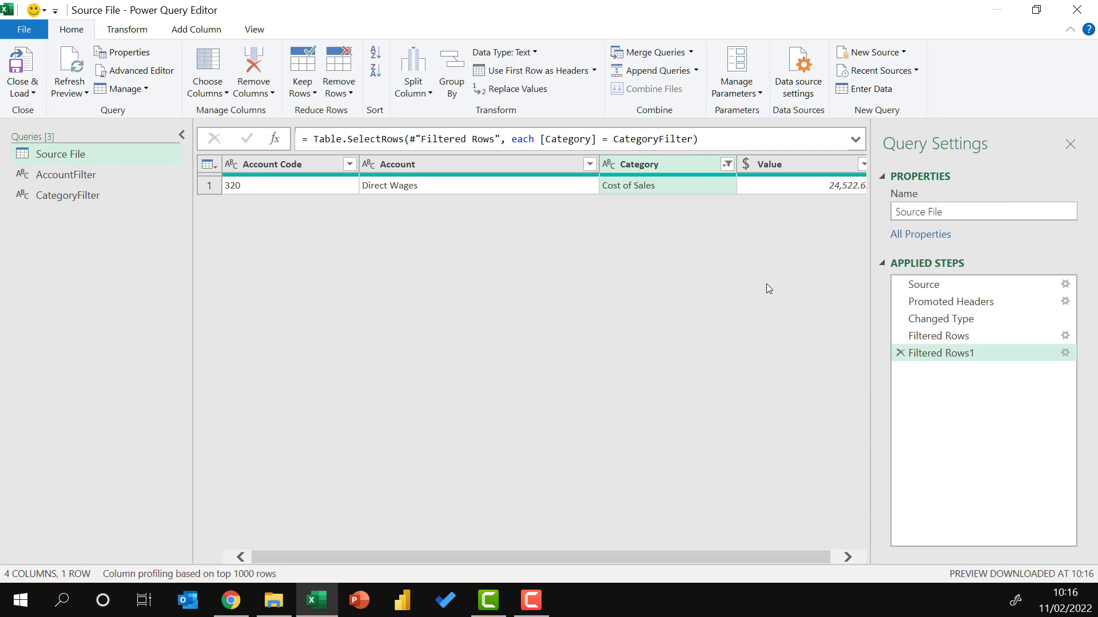
click(21, 60)
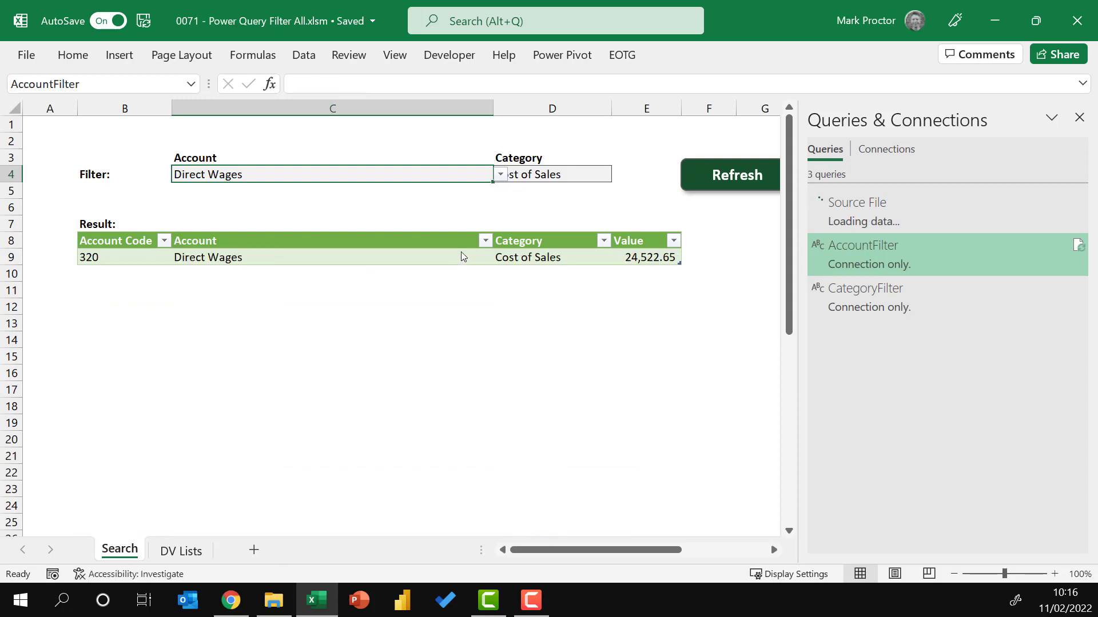
Step: Set the filters to Consultancy Income and Income, then refresh the Result table
key(ctrl+z)
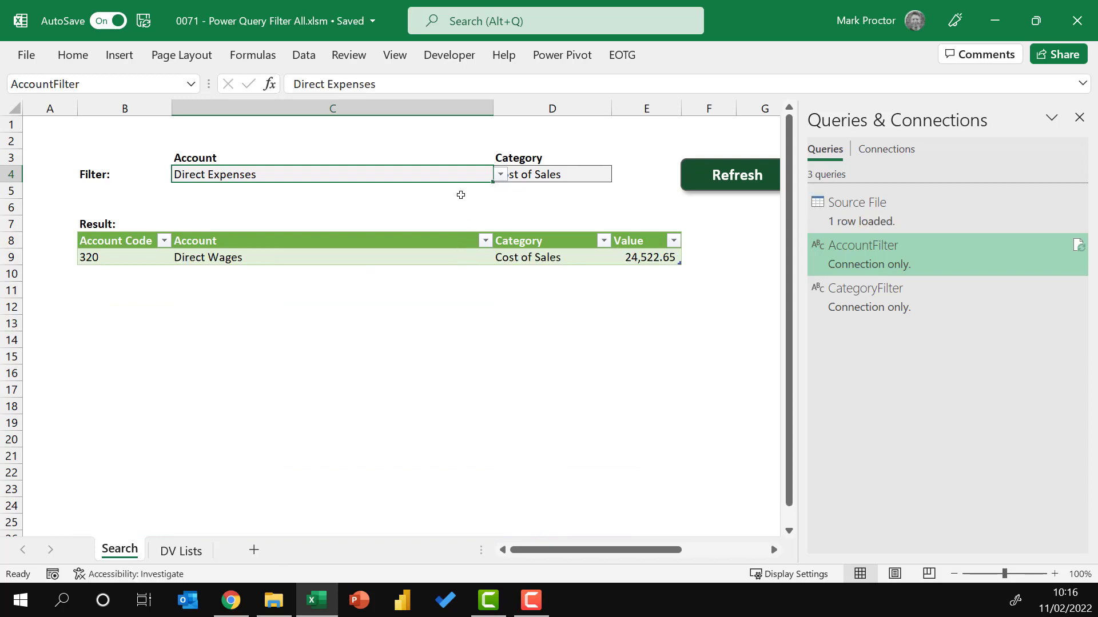
click(501, 175)
scroll(502, 188, up, 2)
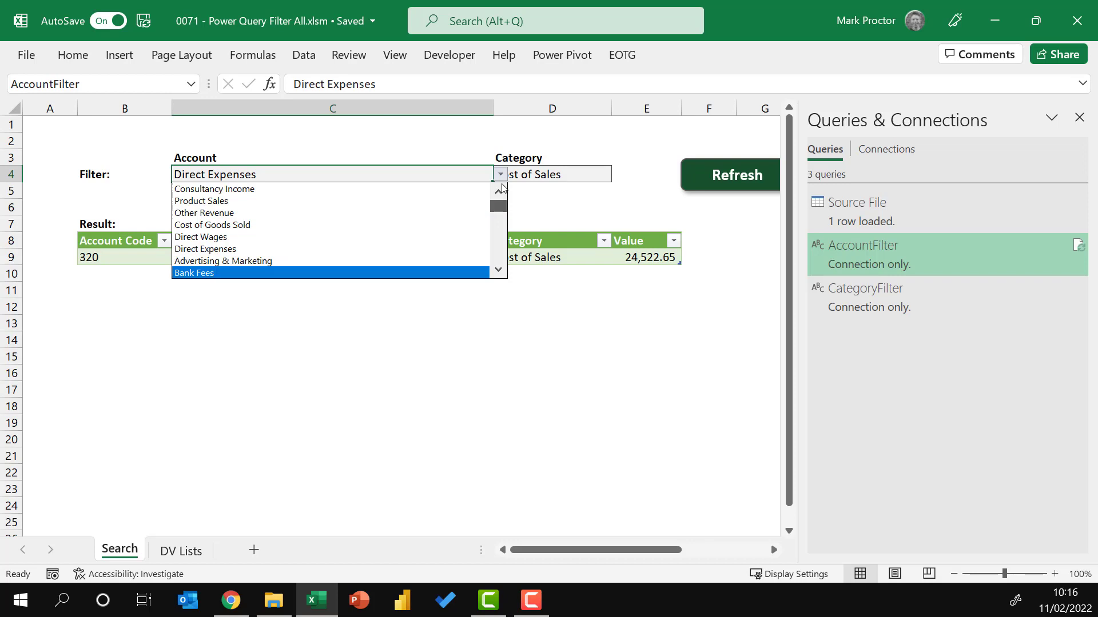
click(403, 190)
click(602, 176)
click(619, 174)
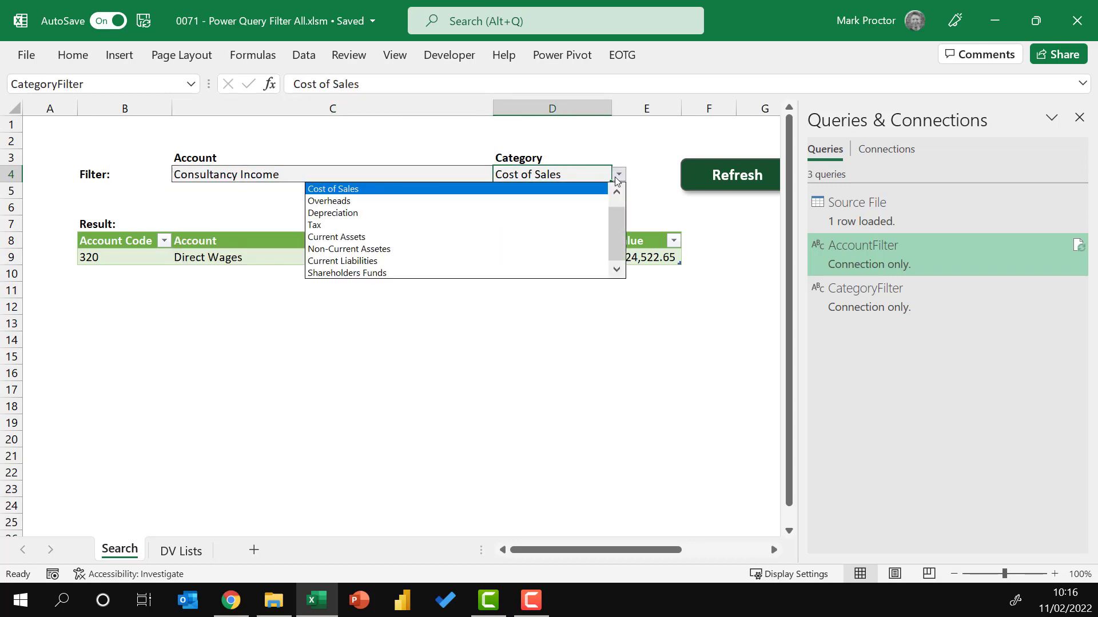
scroll(617, 226, up, 1)
click(478, 190)
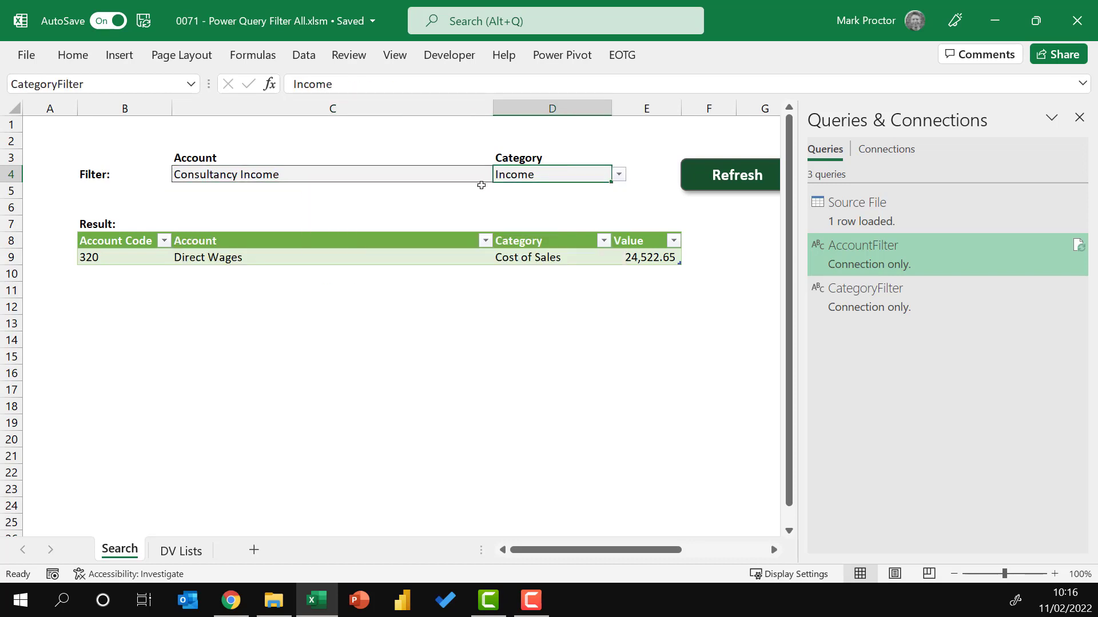
right_click(488, 258)
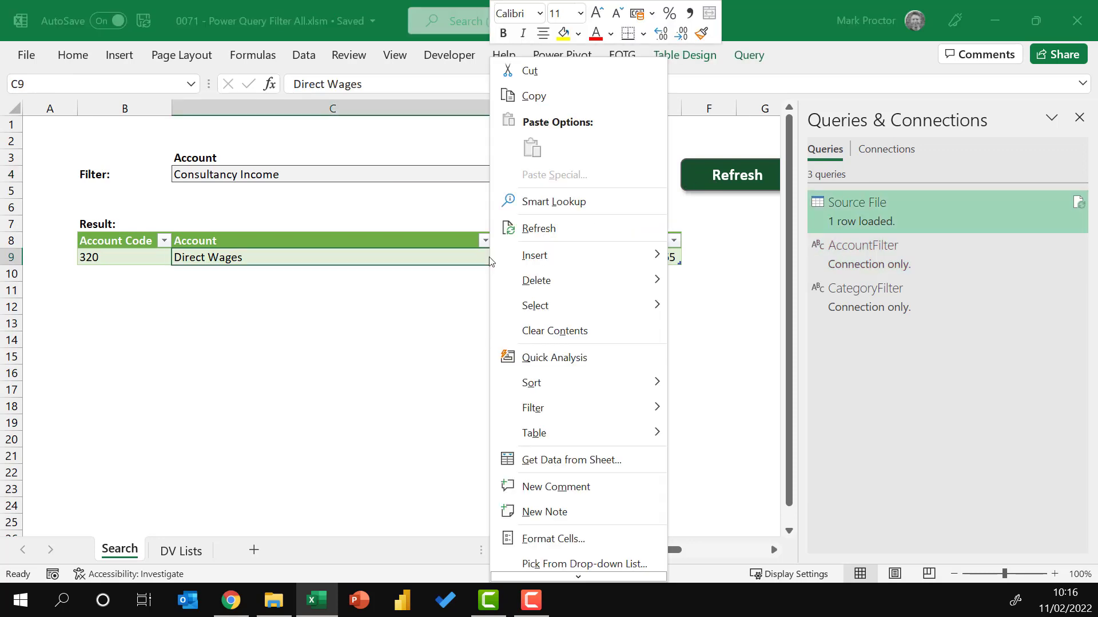
click(566, 227)
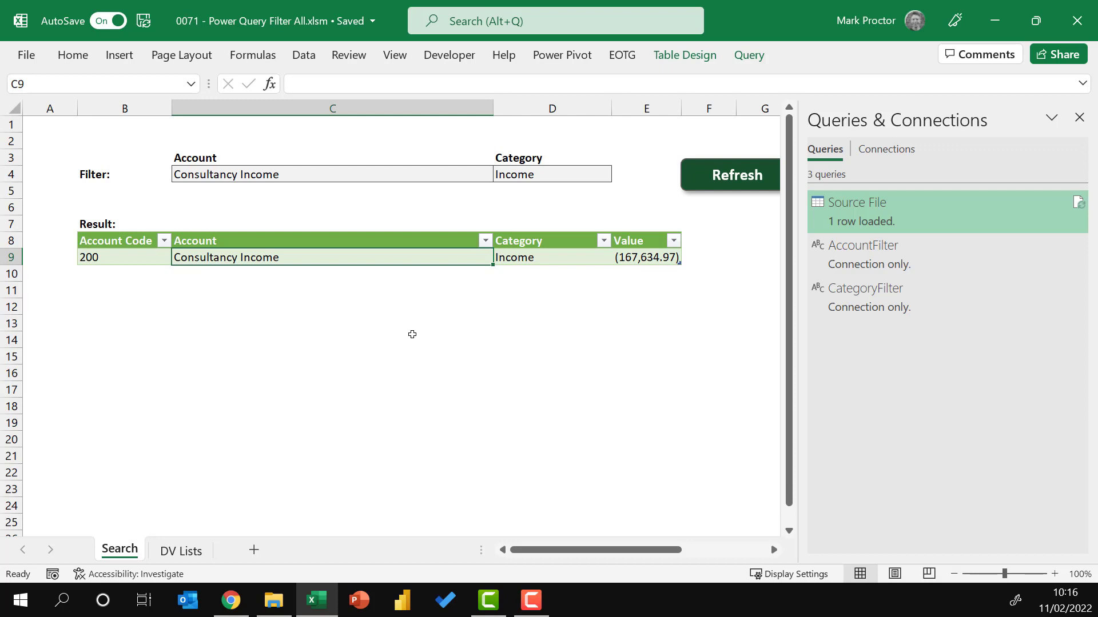
Step: Clear the Account filter cell and refresh the Result table, which returns 0 rows
click(385, 170)
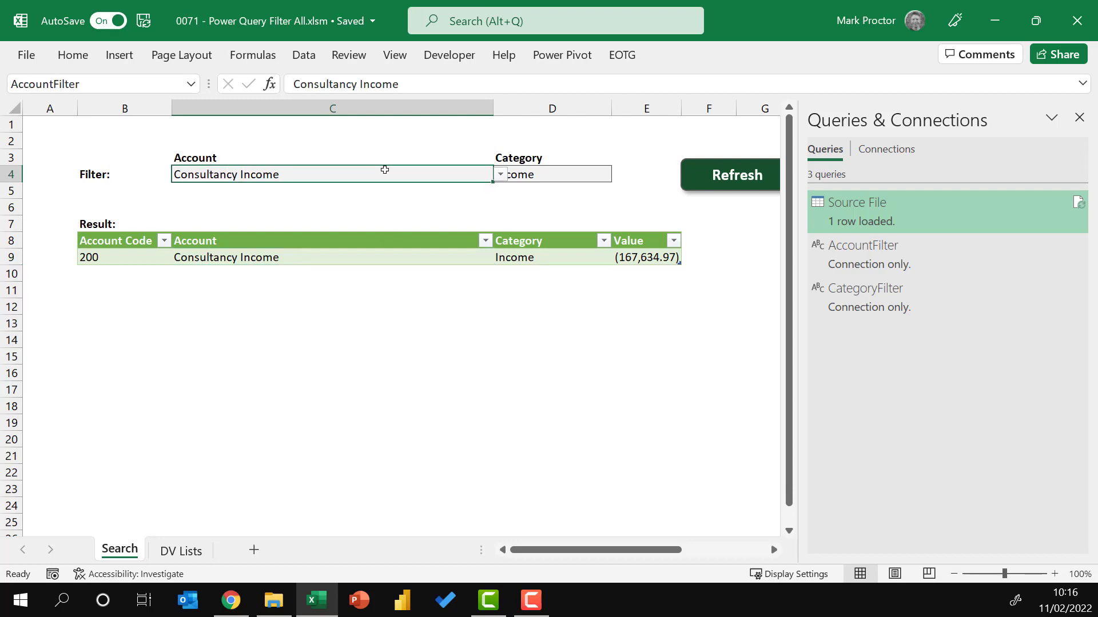
key(Delete)
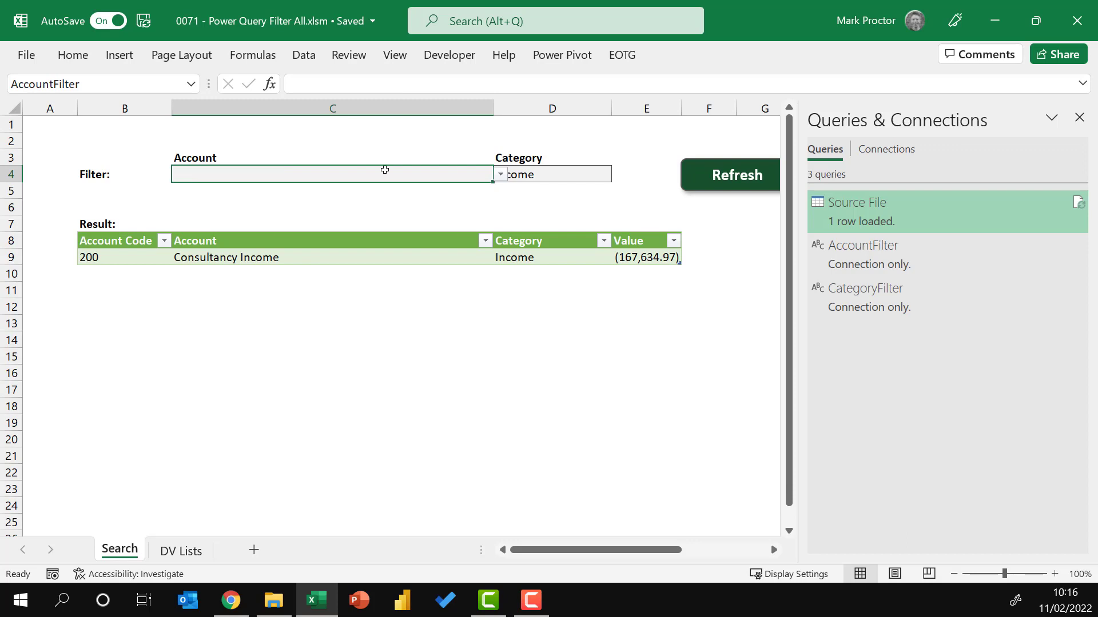
right_click(383, 253)
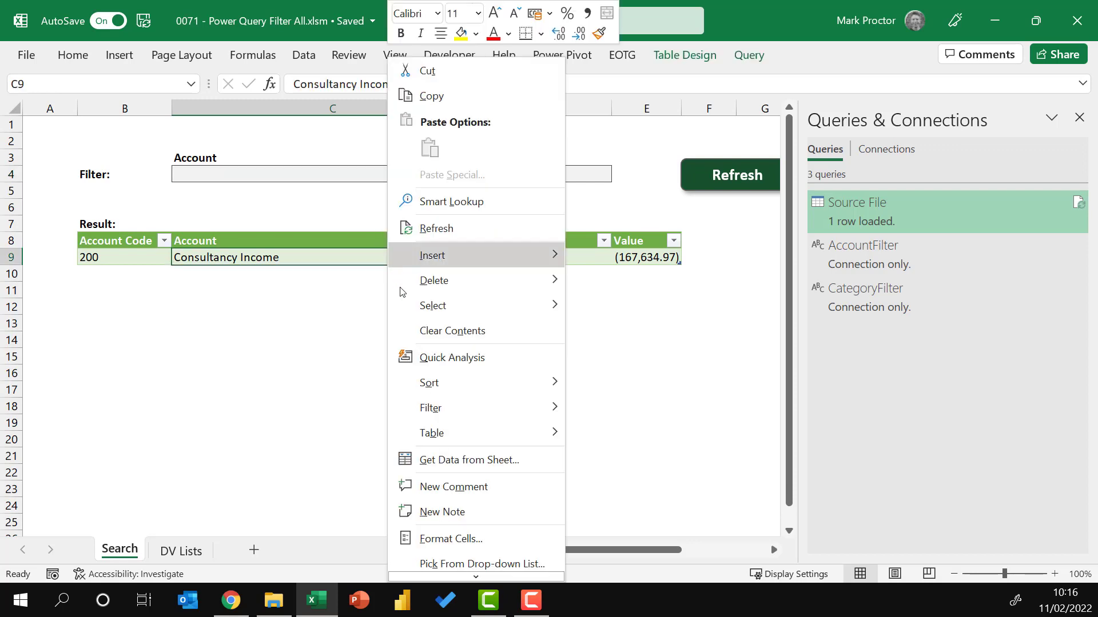
mouse_move(458, 270)
click(456, 230)
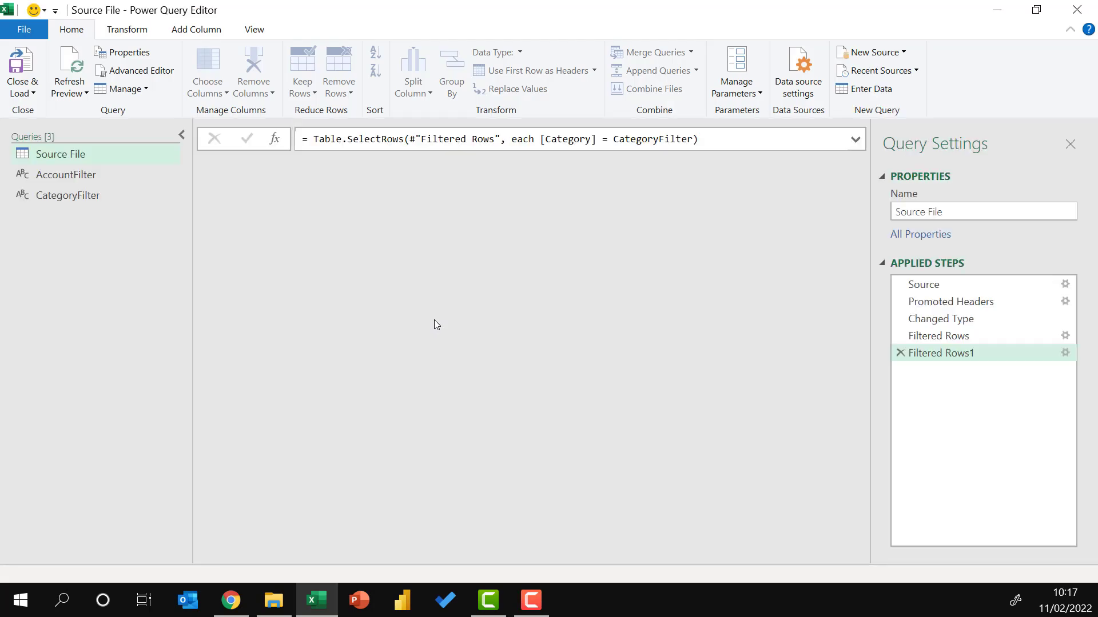
Step: Compare Source File's unfiltered 39-row table with its Account filter step result, refreshing the preview
click(918, 319)
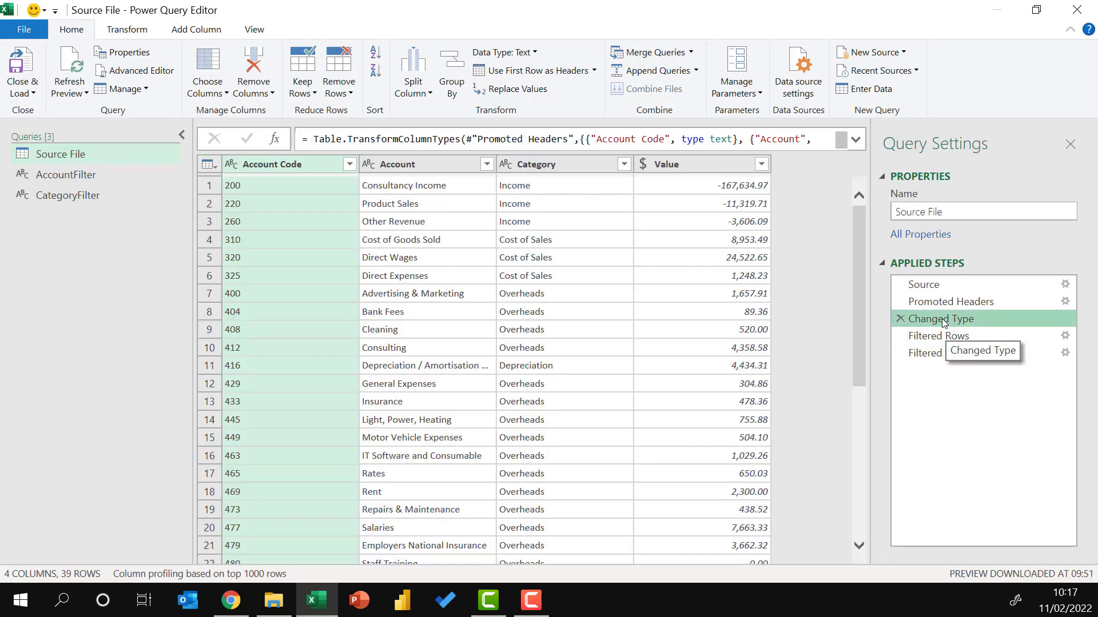
click(941, 337)
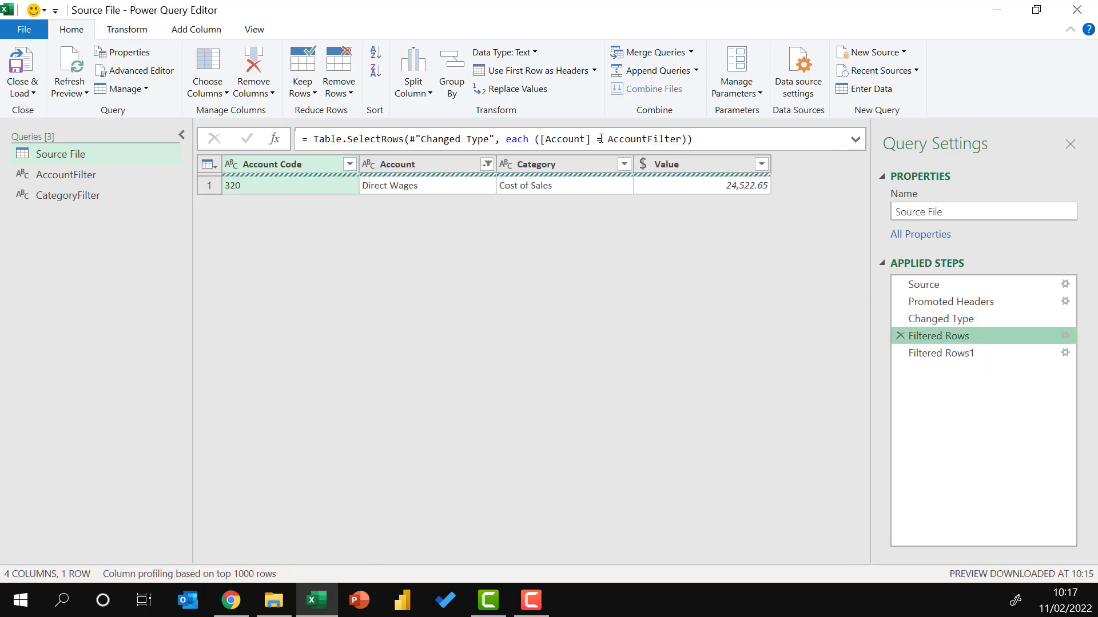
click(69, 64)
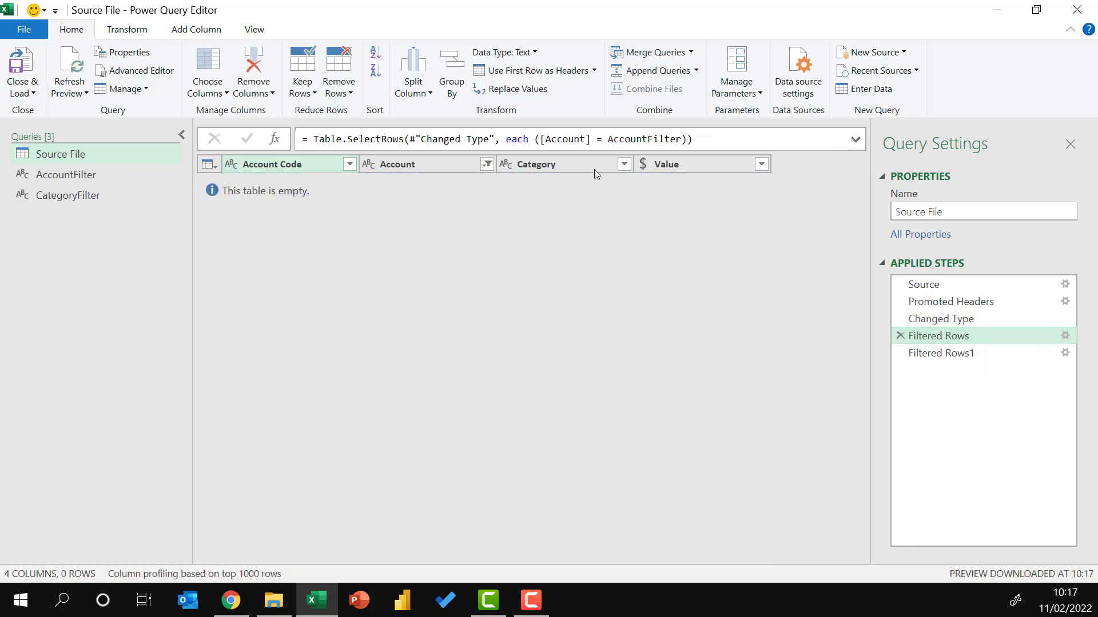
click(529, 169)
Step: Check the AccountFilter query's blank value, then revisit Source File's Account and Category filter steps
click(64, 174)
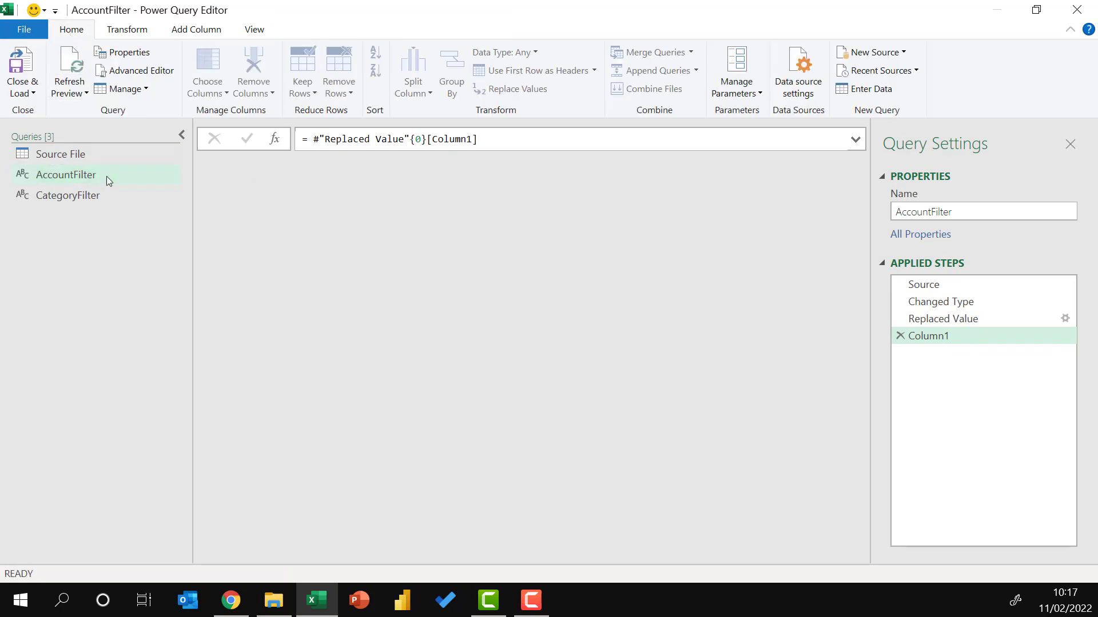
click(99, 160)
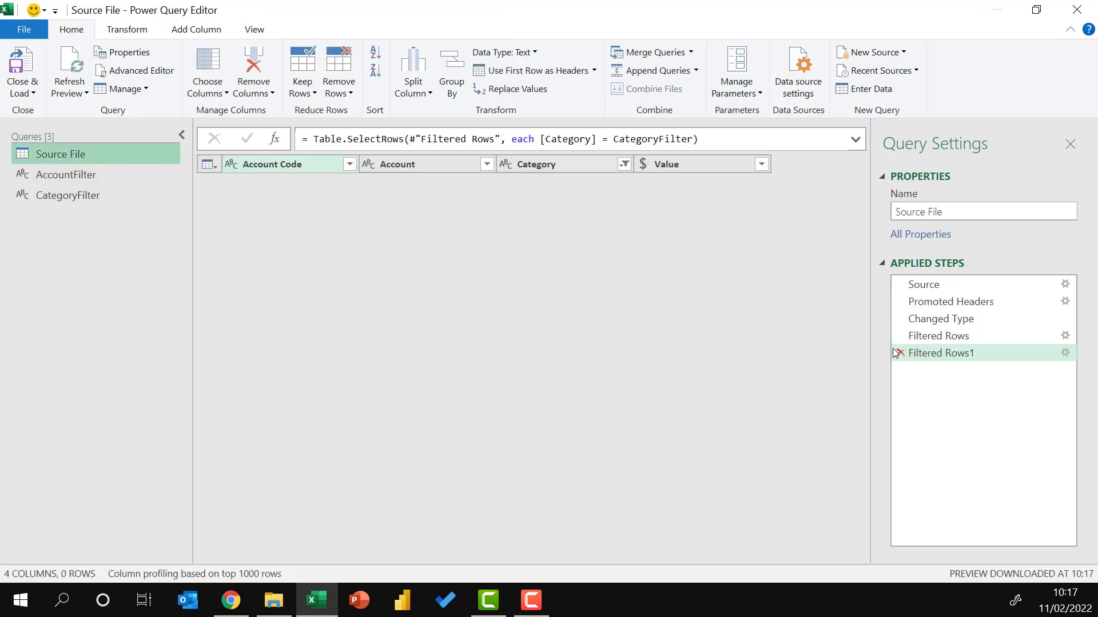
click(936, 336)
click(939, 351)
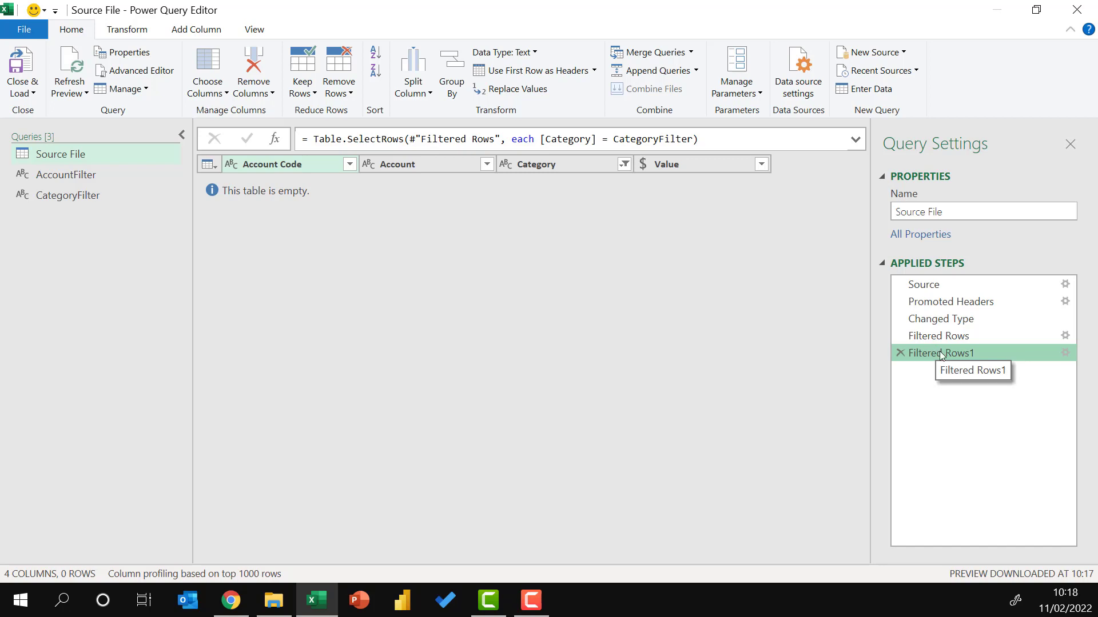
click(944, 337)
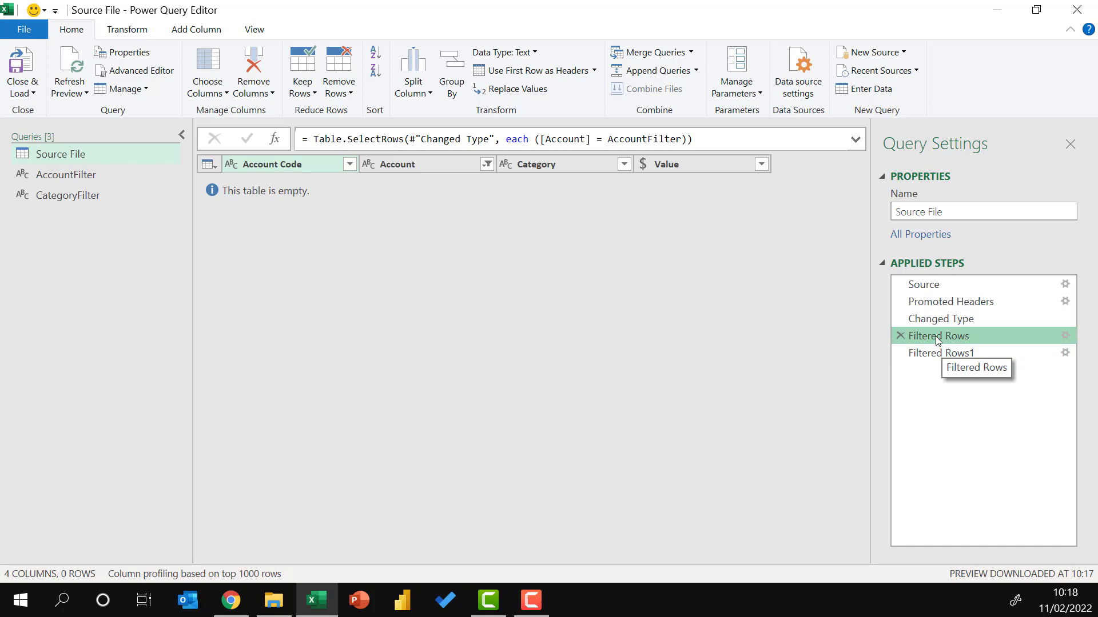
Step: Insert a Custom1 step: =if AccountFilter = "" then #"Changed Type" else #"Filtered Rows"
click(278, 141)
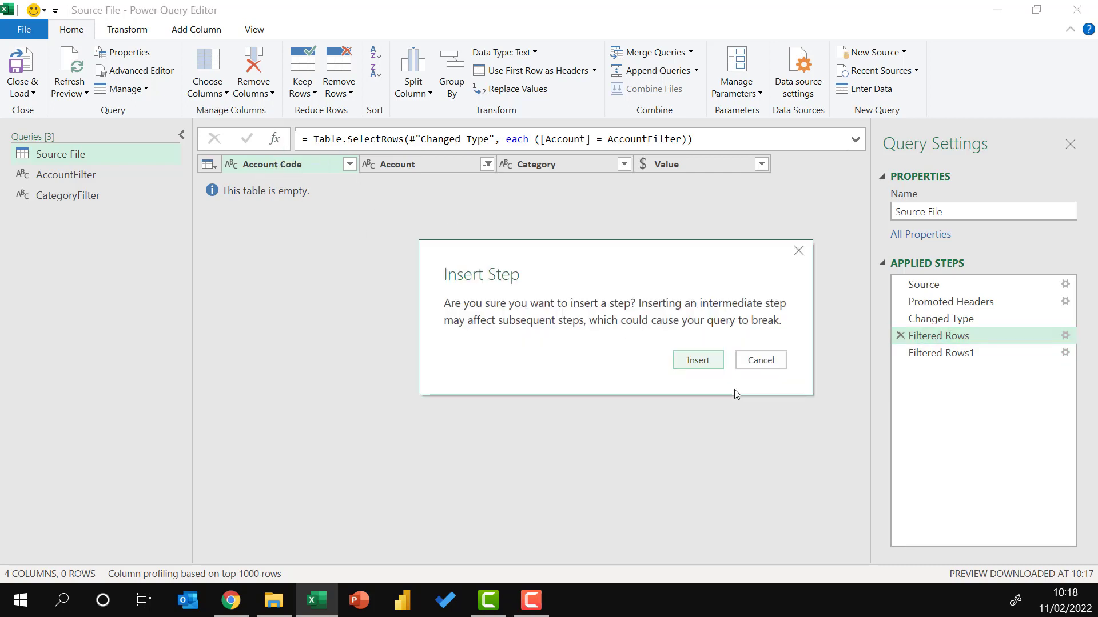
click(697, 360)
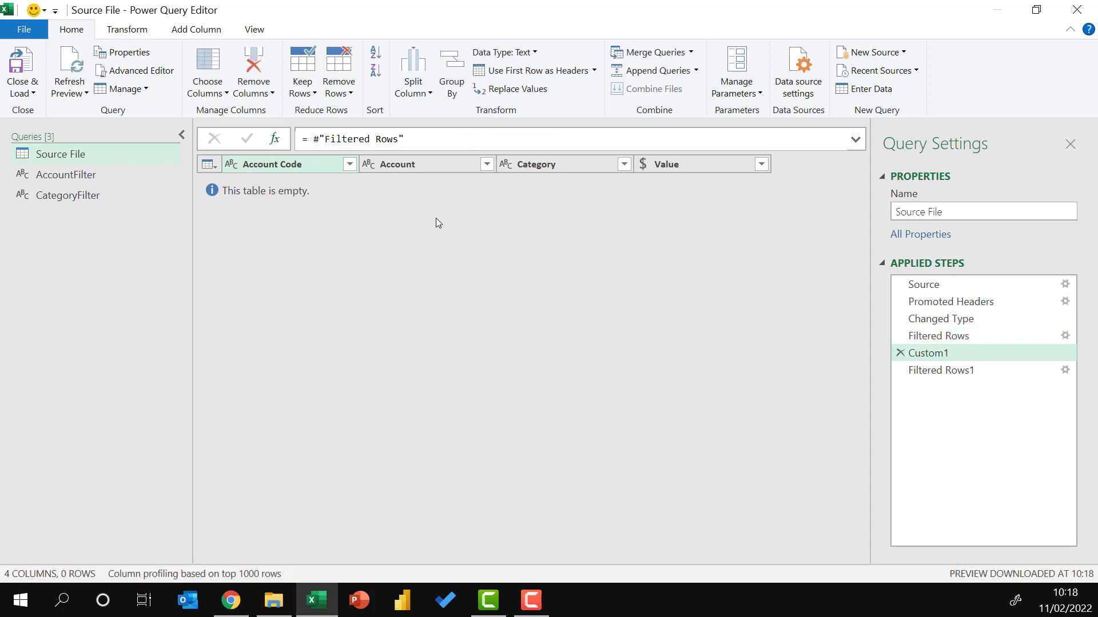
drag(404, 139, 297, 142)
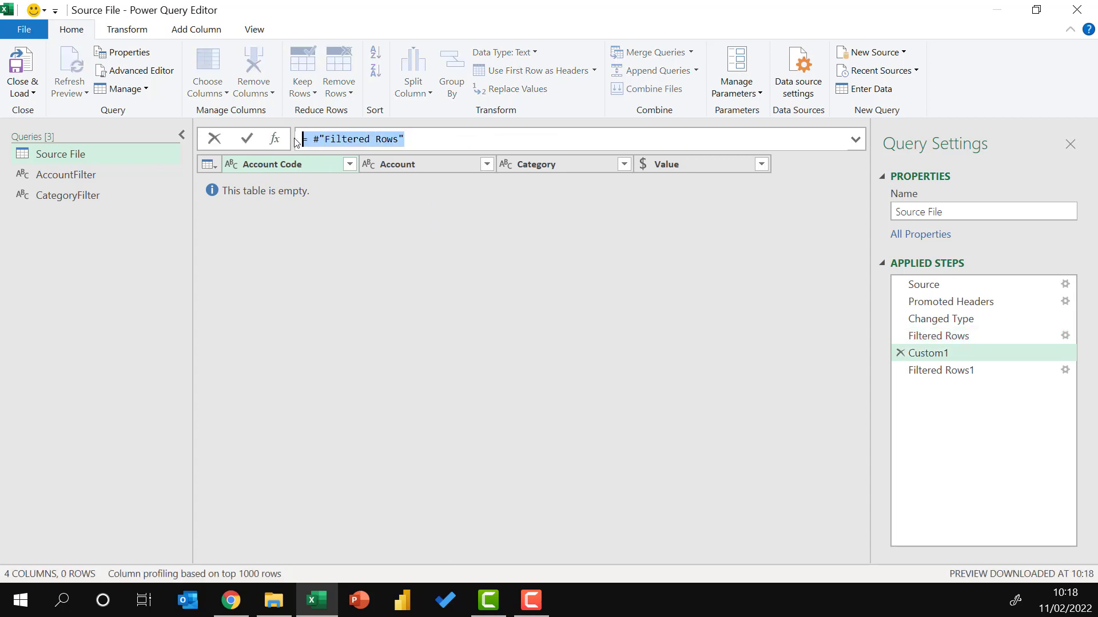
text(=)
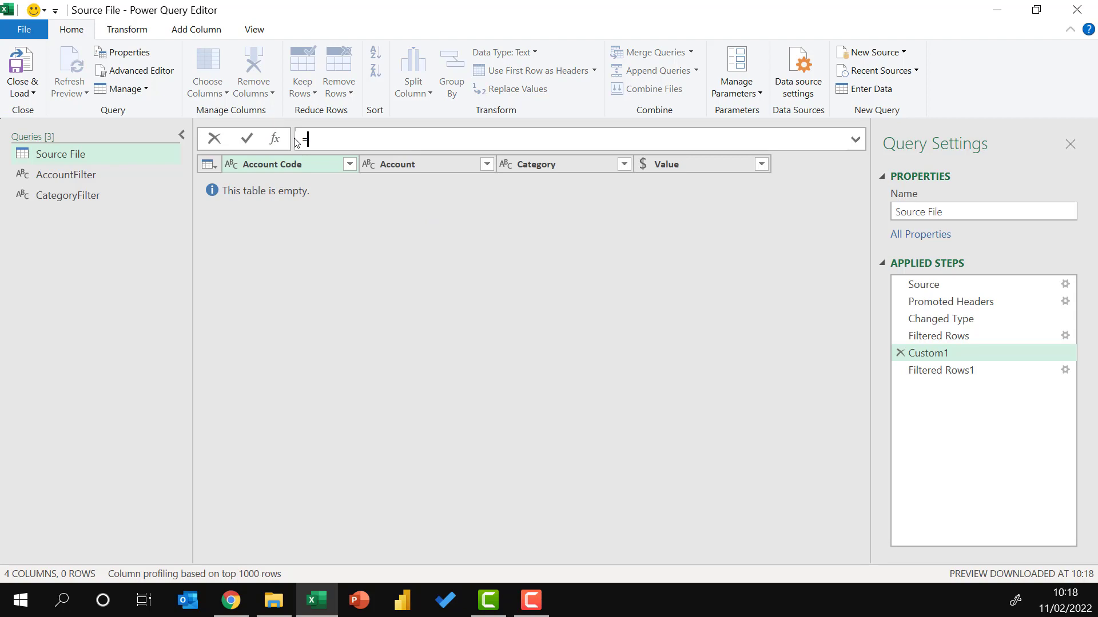
text(if AccountFilter)
text(= "" then)
text(C)
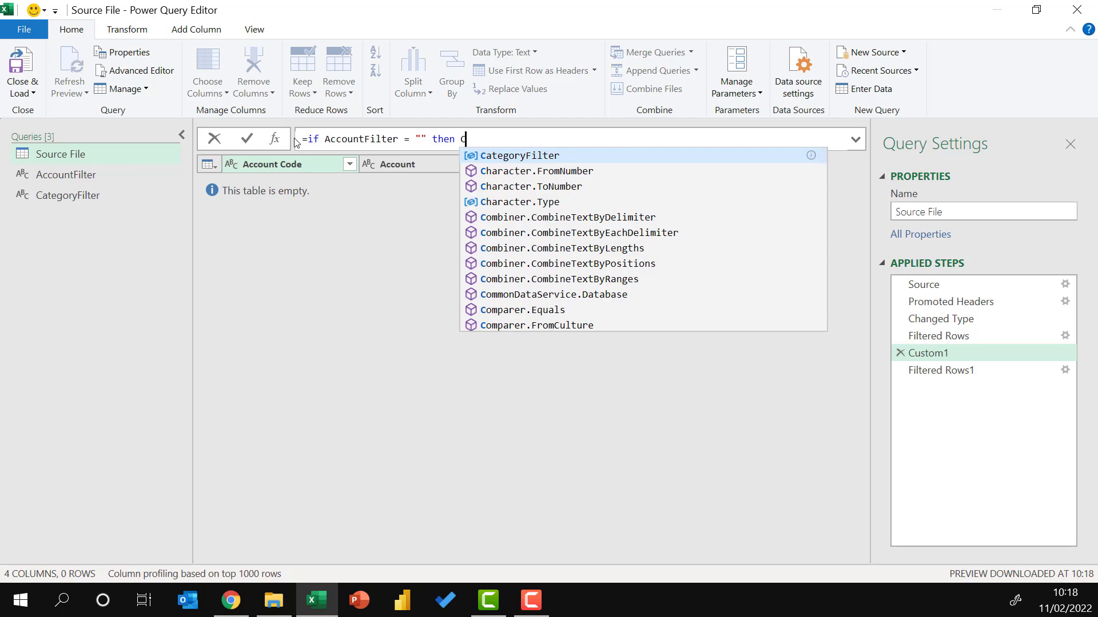
text(hanged)
key(Tab)
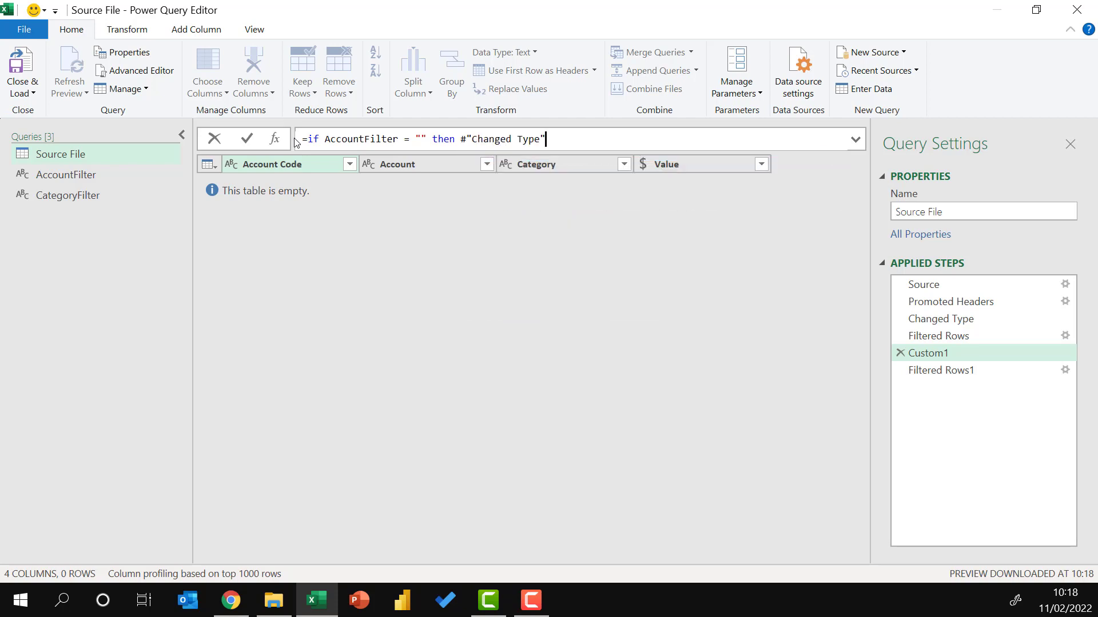
text(else)
text(Filter)
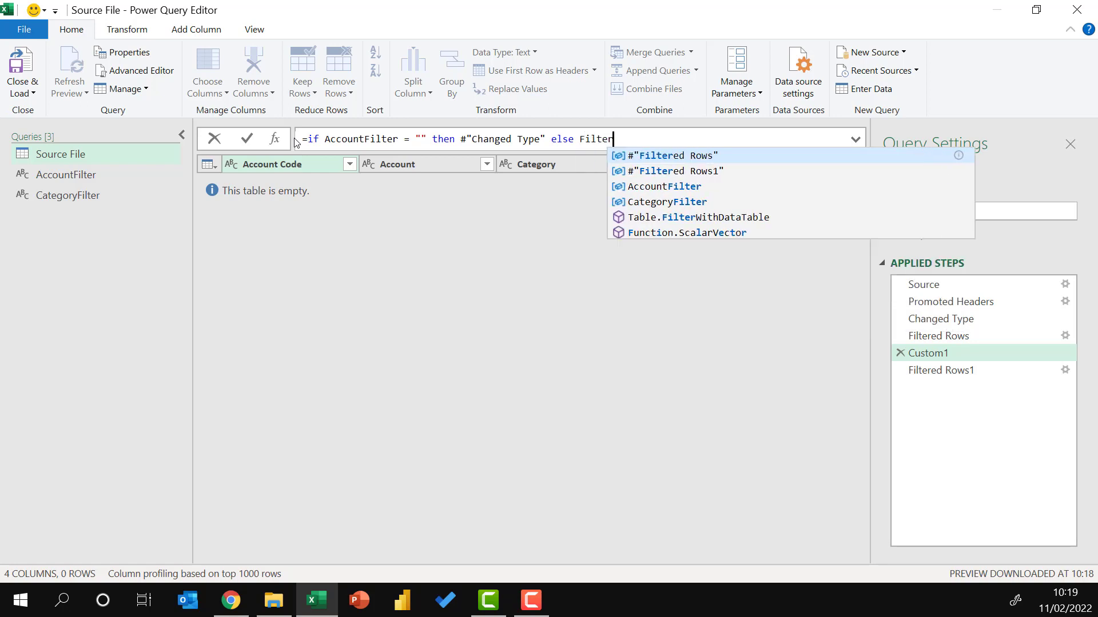
key(Tab)
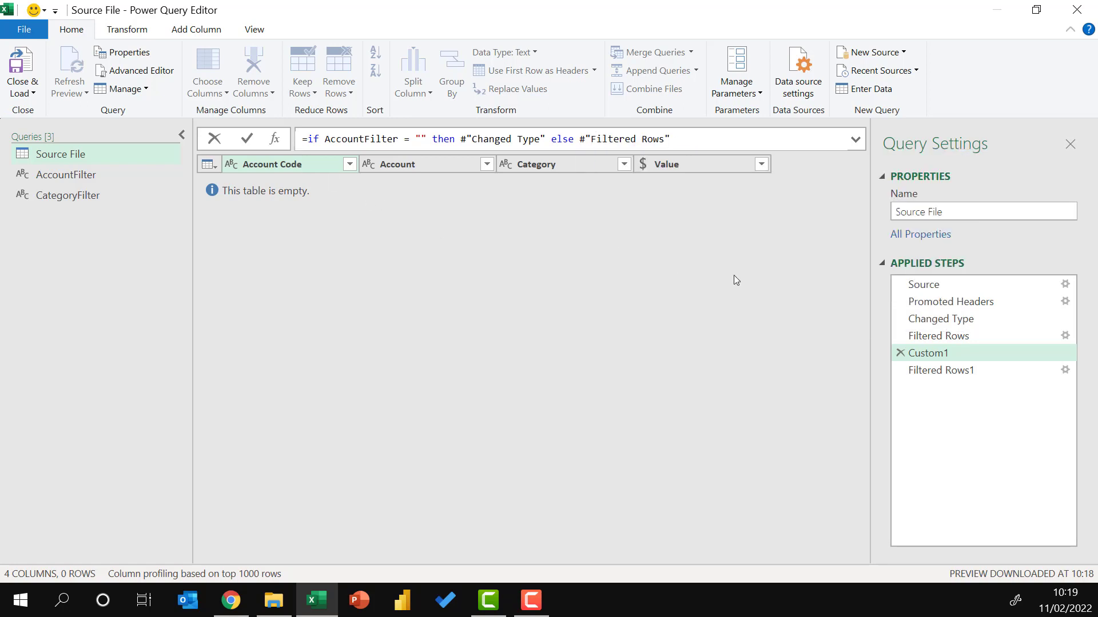
key(Return)
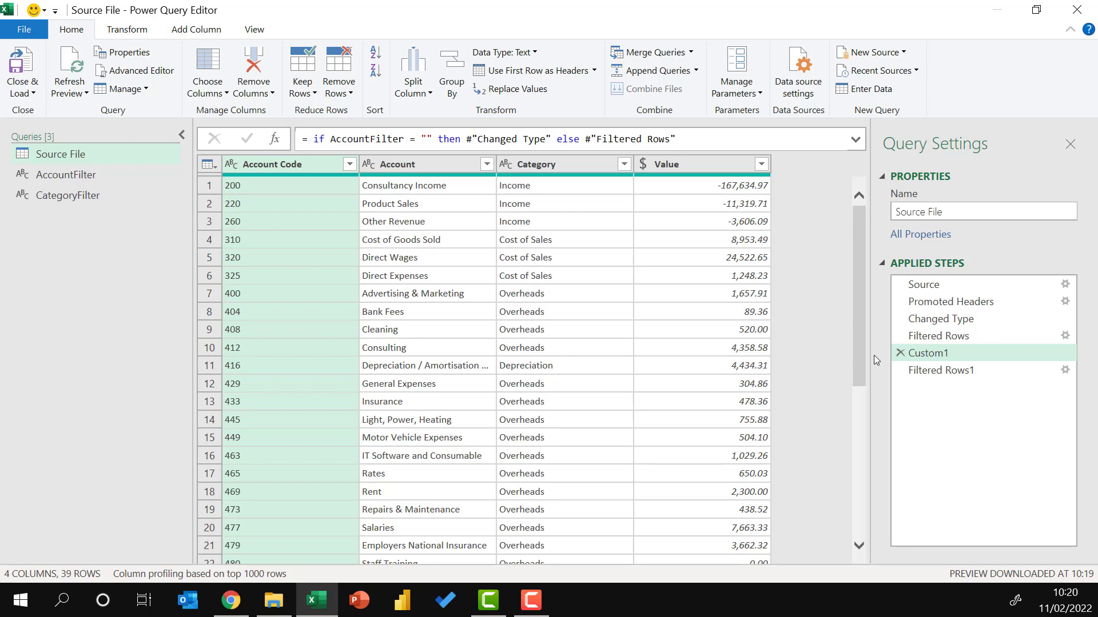
Step: Add Custom2 after Filtered Rows1: =if CategoryFilter = "" then Custom1 else #"Filtered Rows1", then load to Excel
click(950, 372)
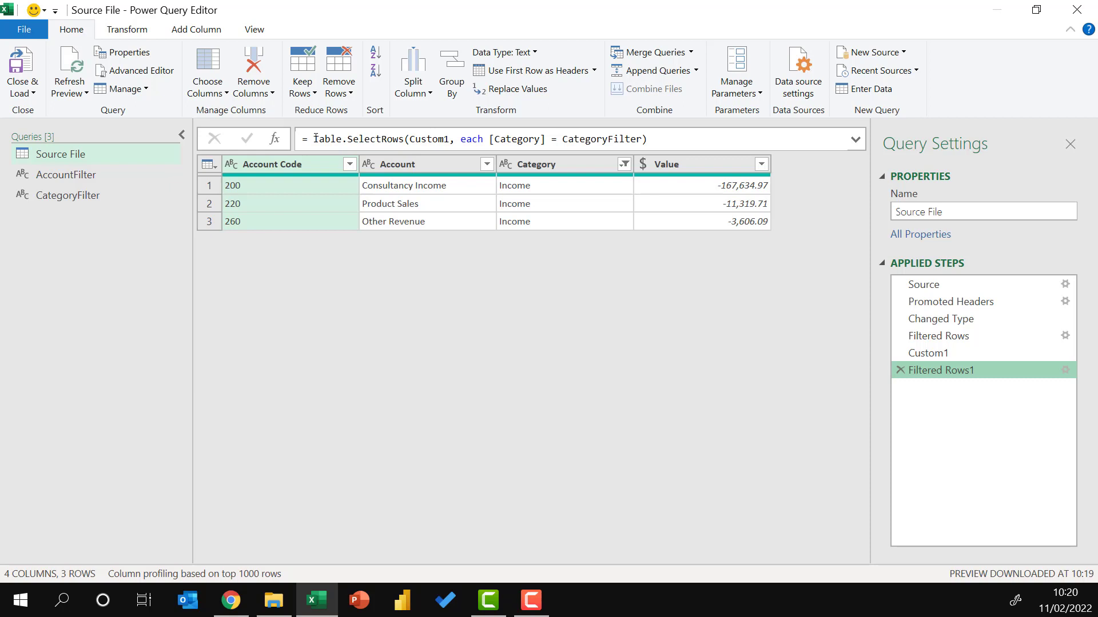
click(279, 140)
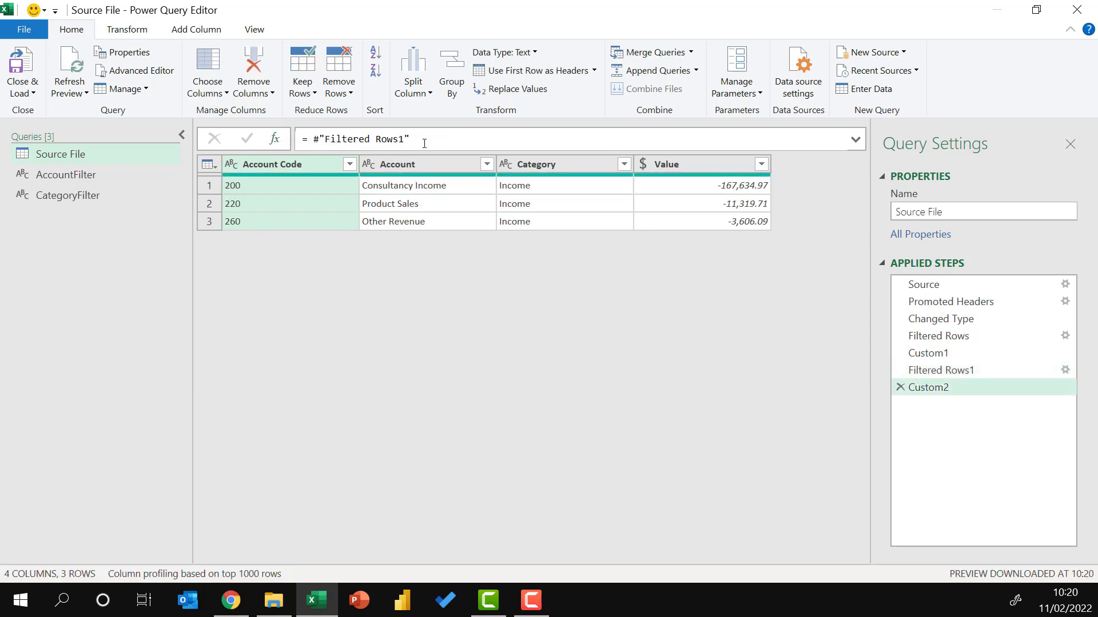
drag(425, 143, 293, 143)
text(=)
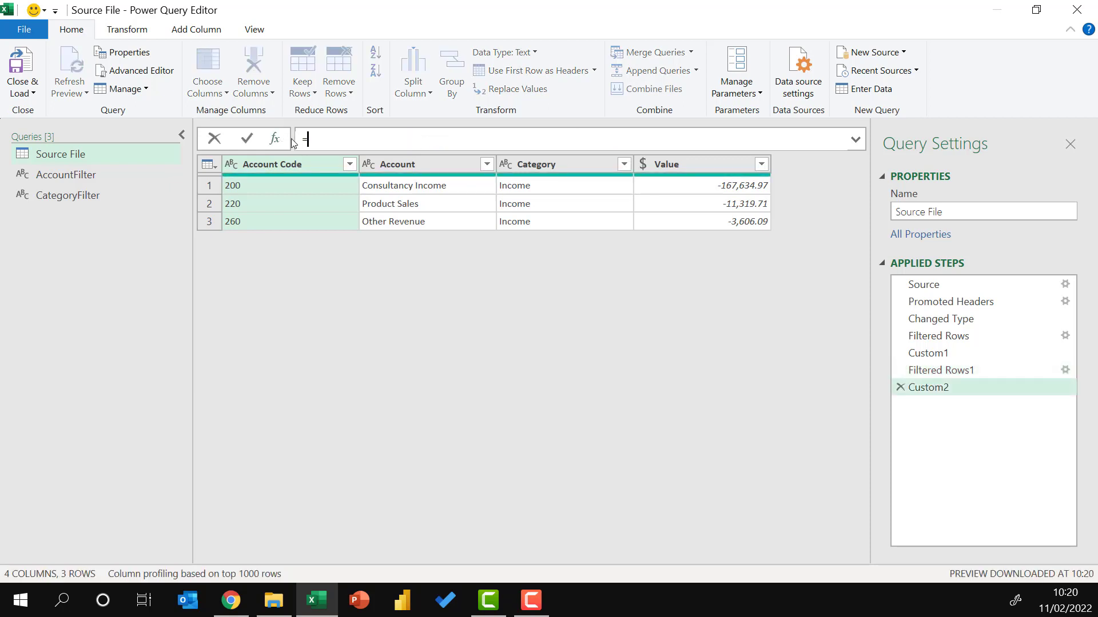
text(if Categor)
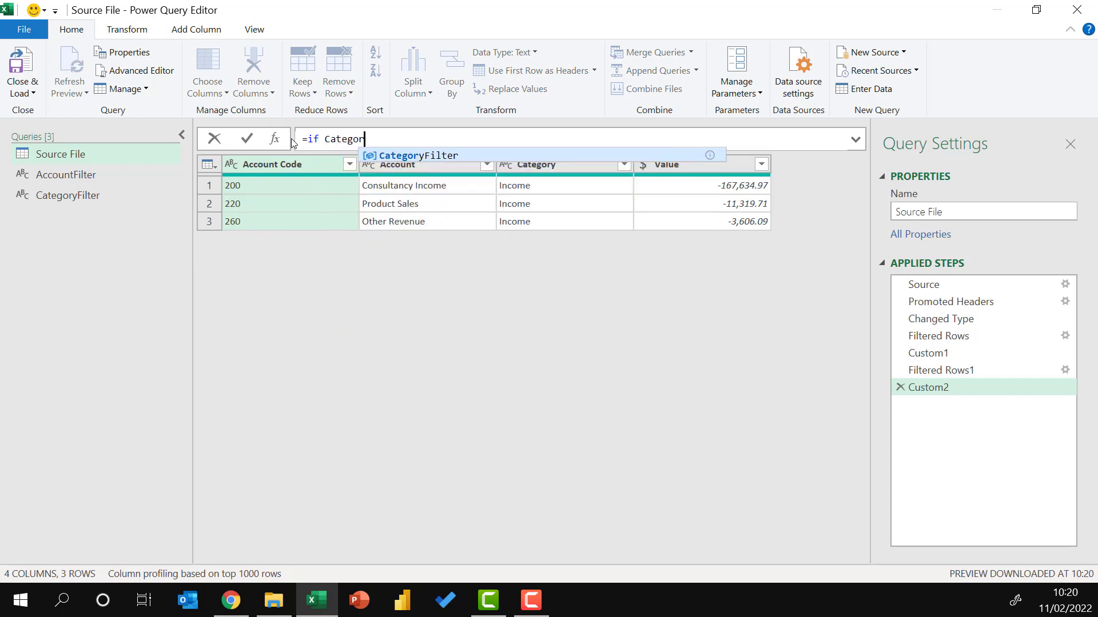
text(yFilter =)
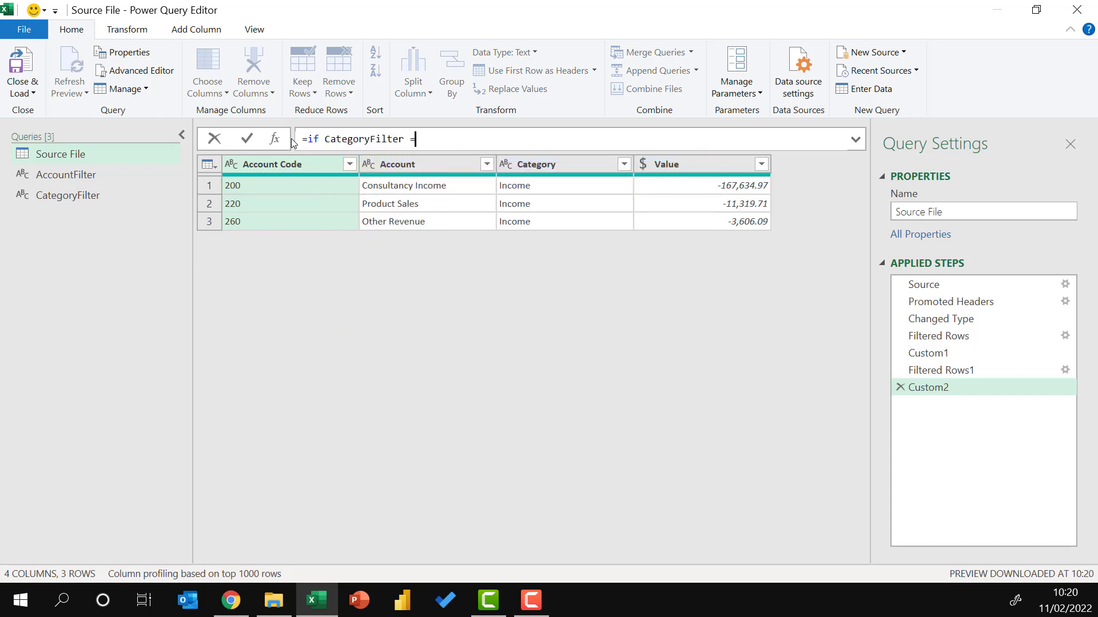
text( "" then)
text(Custom1 else Filter)
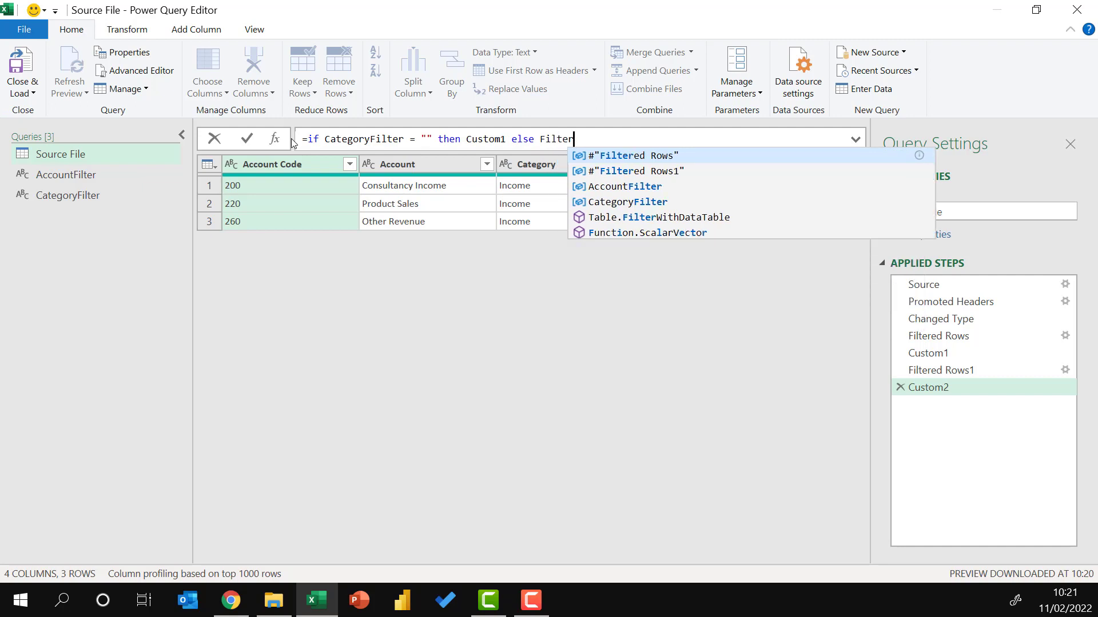
key(Down)
key(Tab)
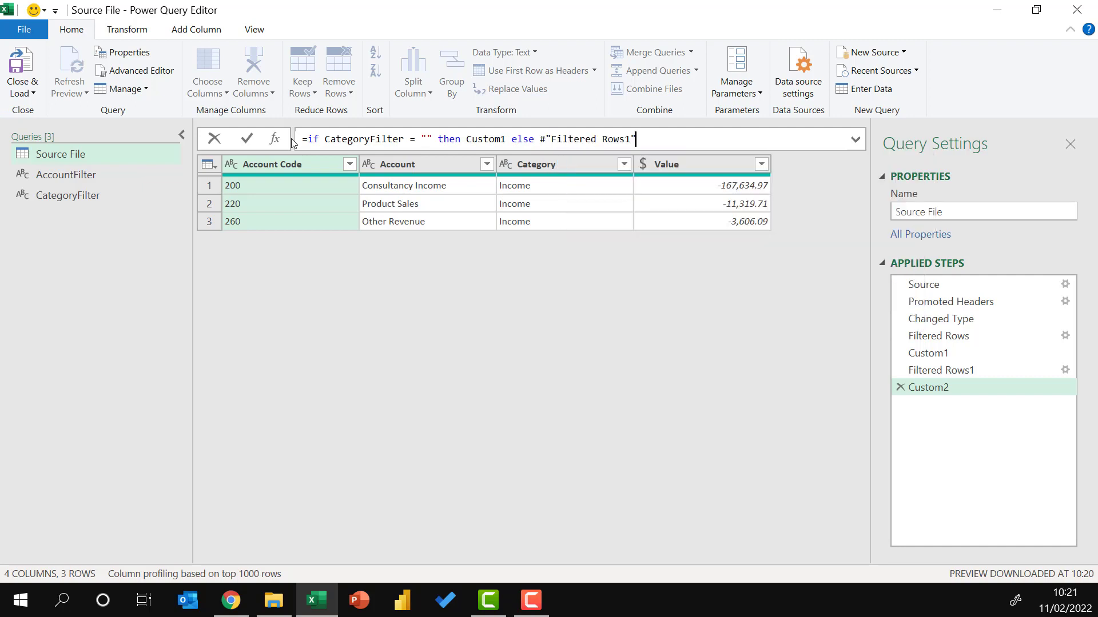
key(Return)
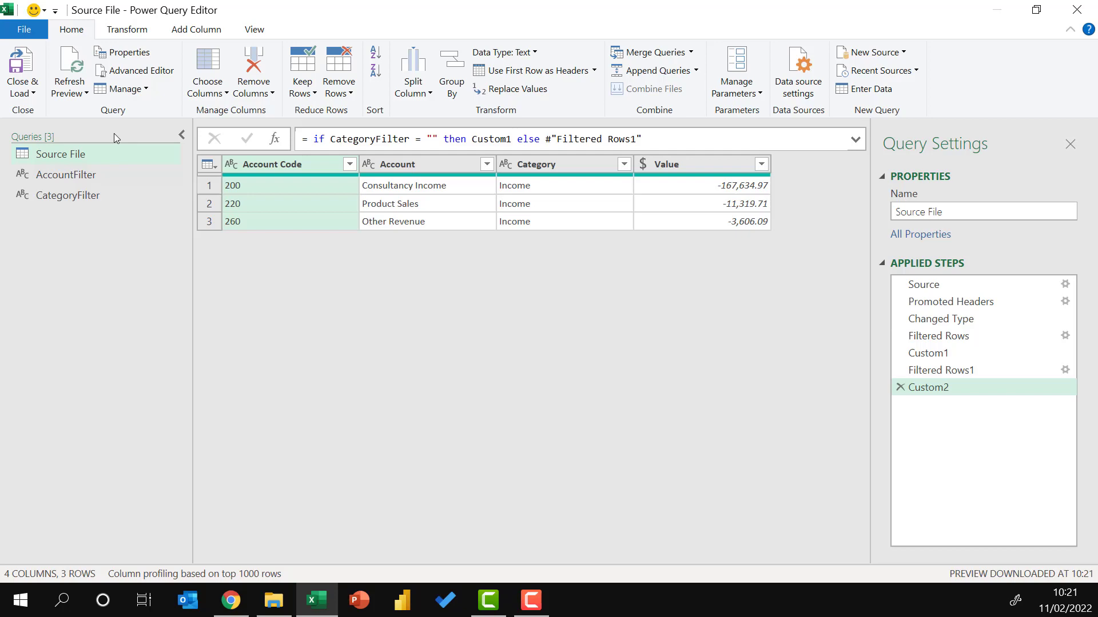
click(21, 60)
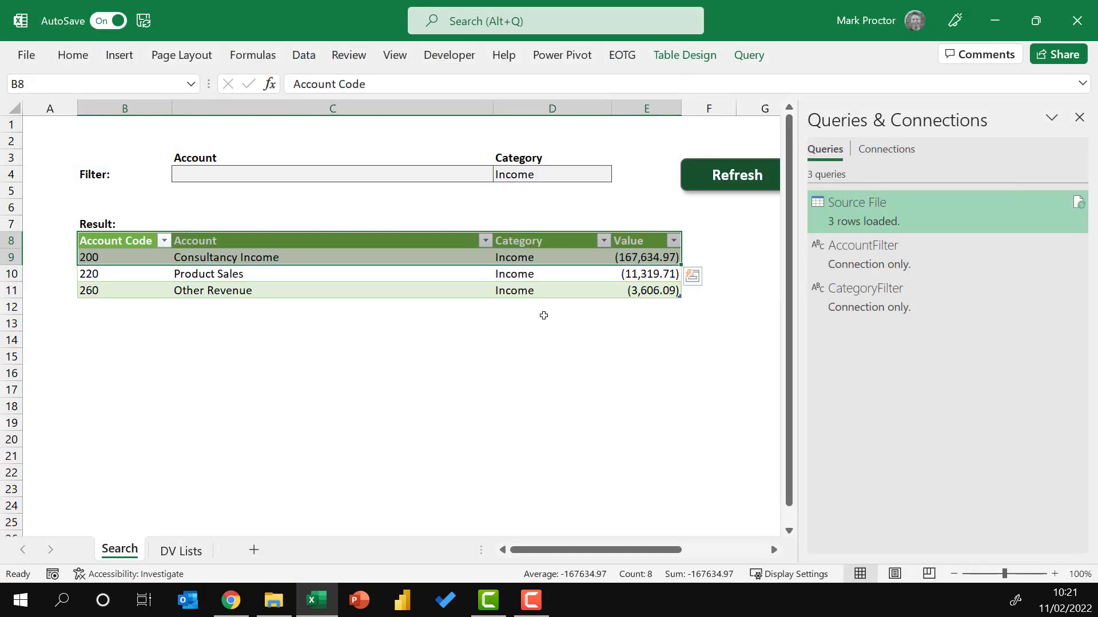
Step: Test the Category filter in D4 with Cost of Sales, then Overheads, refreshing each time
click(1079, 117)
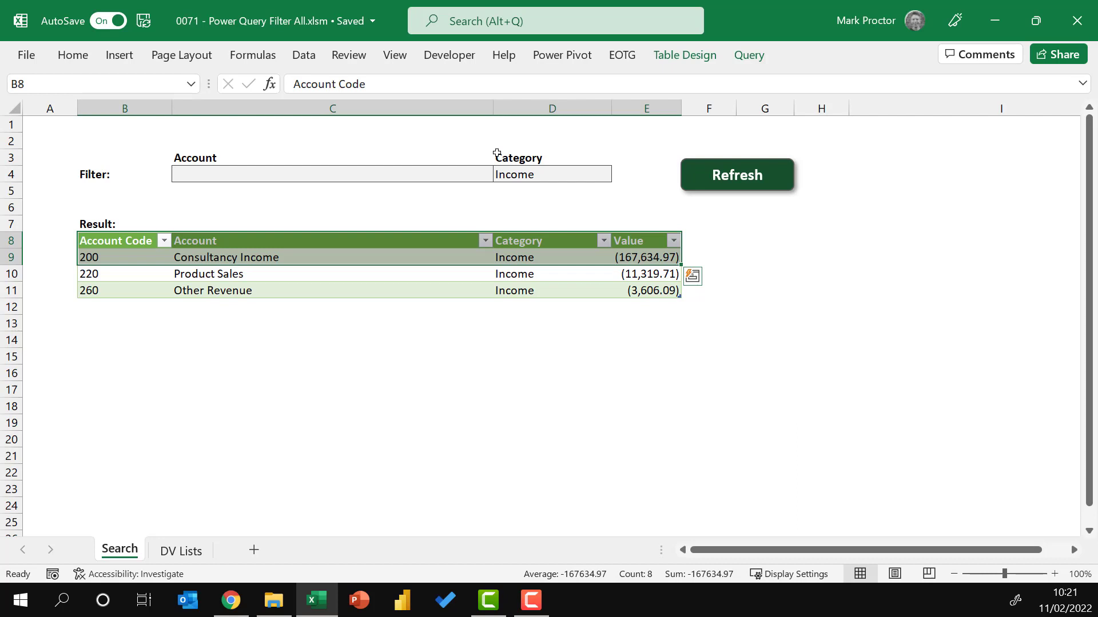
click(522, 172)
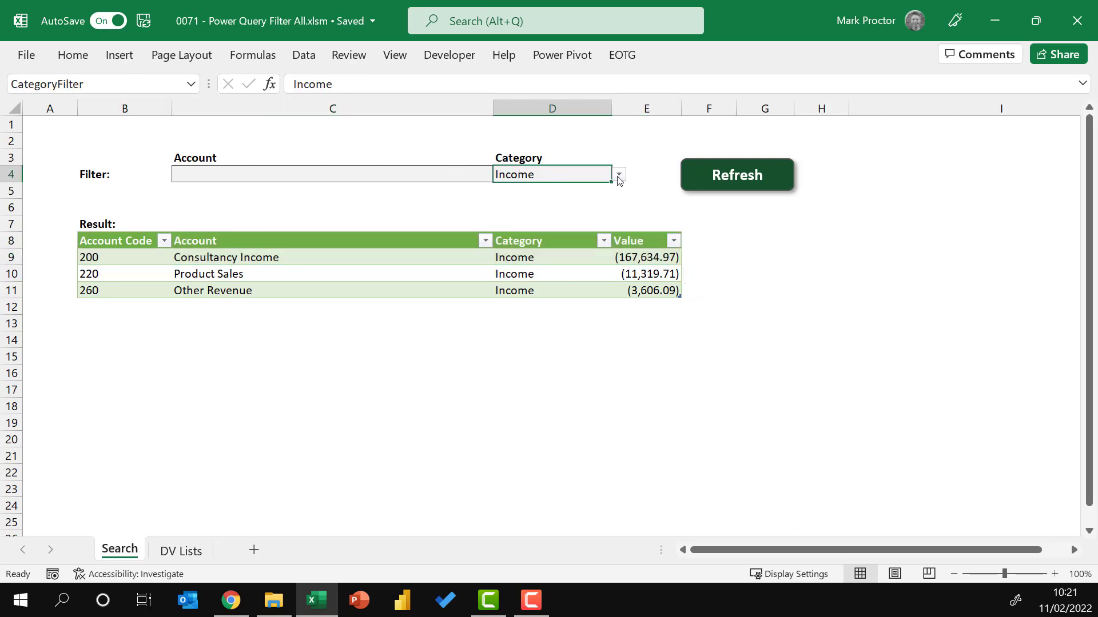
click(618, 175)
click(561, 189)
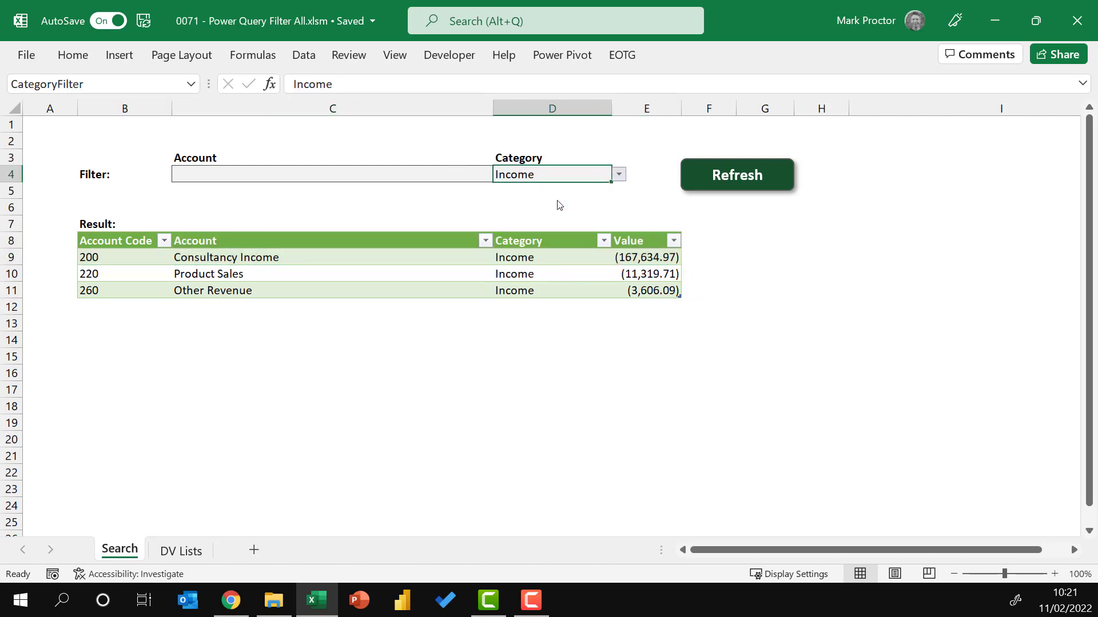
click(725, 182)
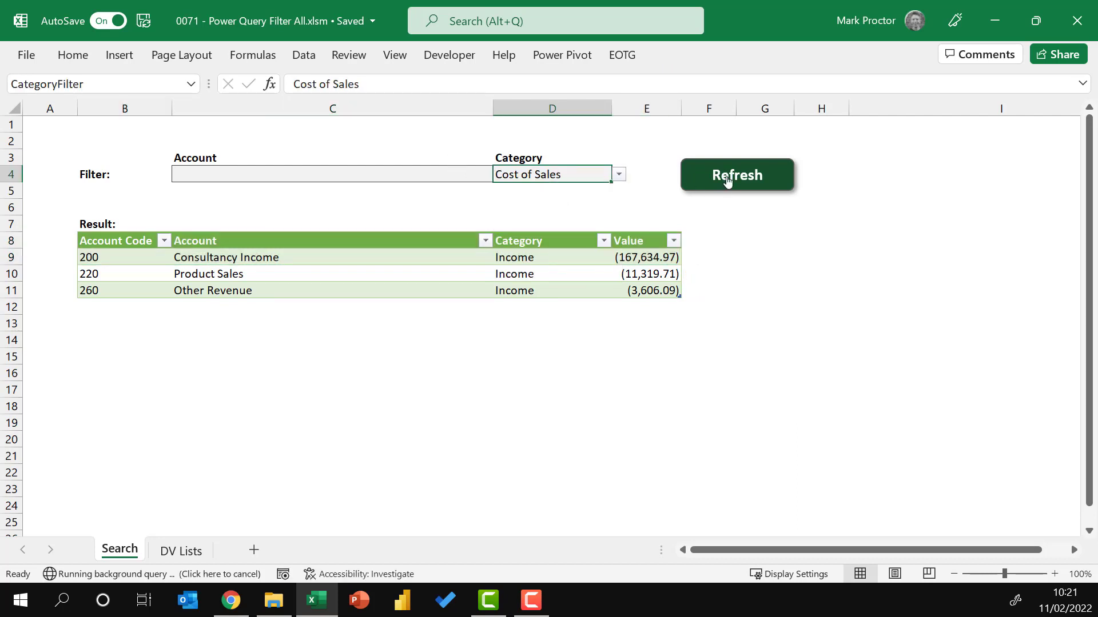
click(619, 174)
click(569, 201)
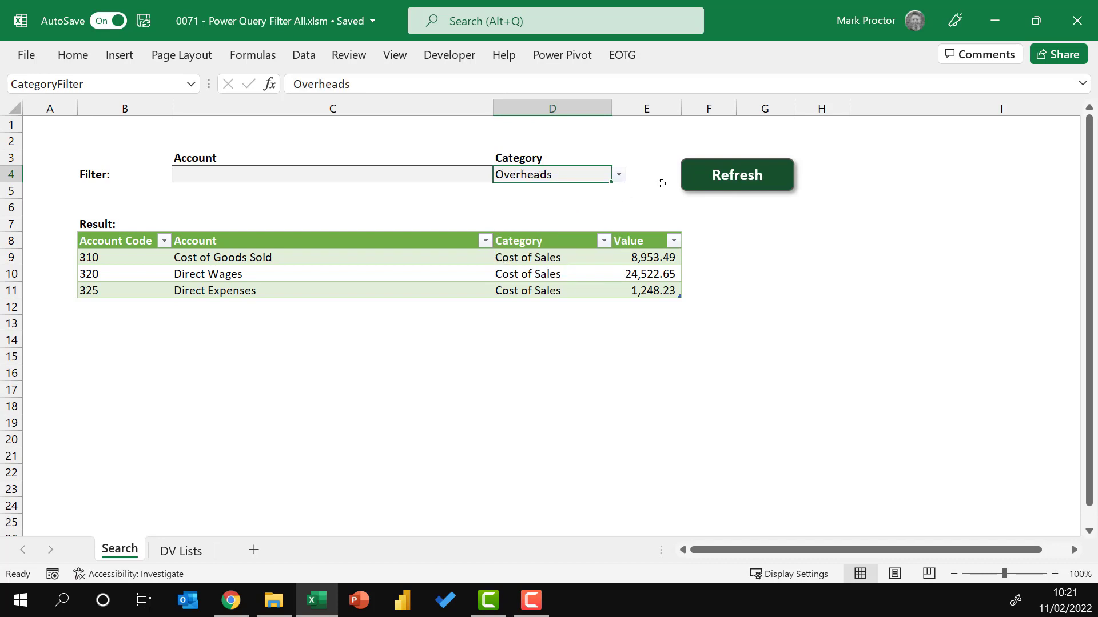
click(689, 184)
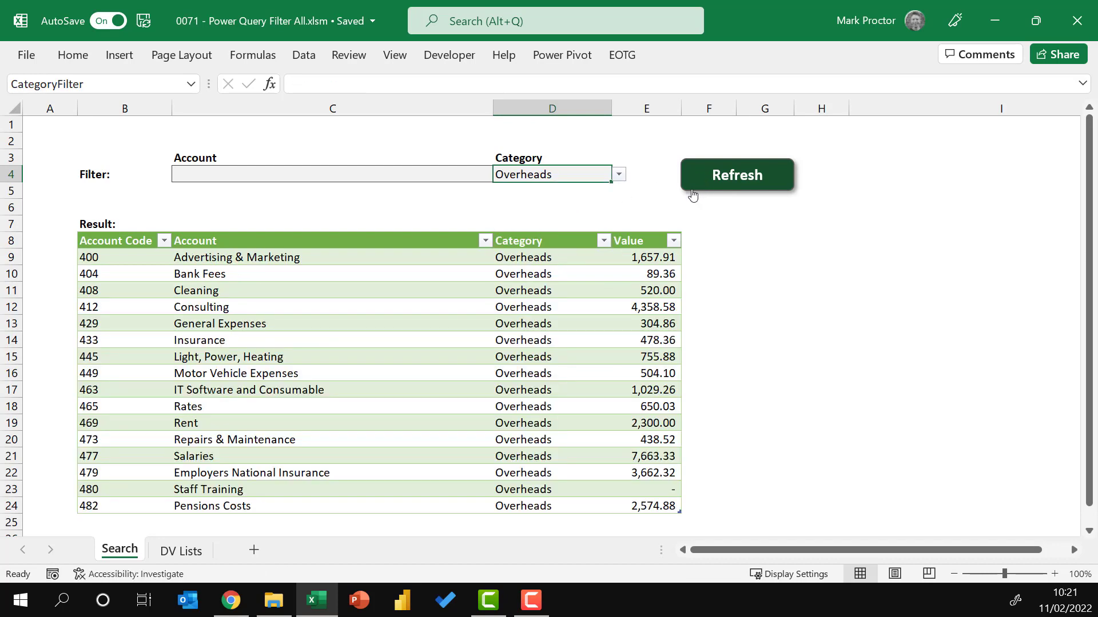
Step: Filter by Account Product Sales alone, then clear both filter cells and refresh to list all accounts
click(485, 177)
click(500, 174)
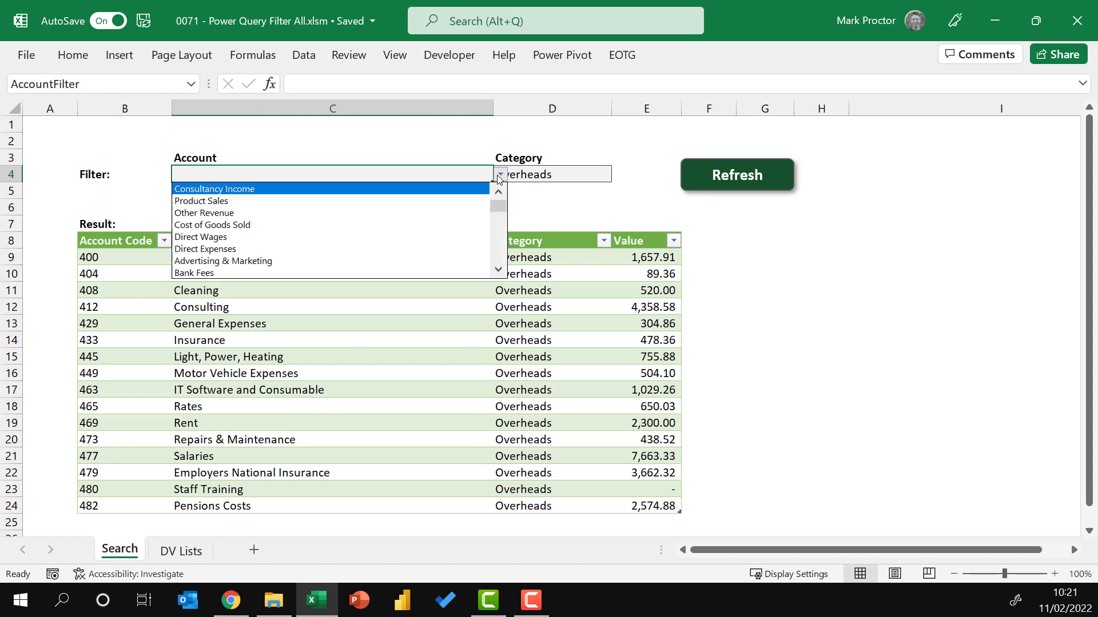
click(369, 199)
click(533, 174)
key(Delete)
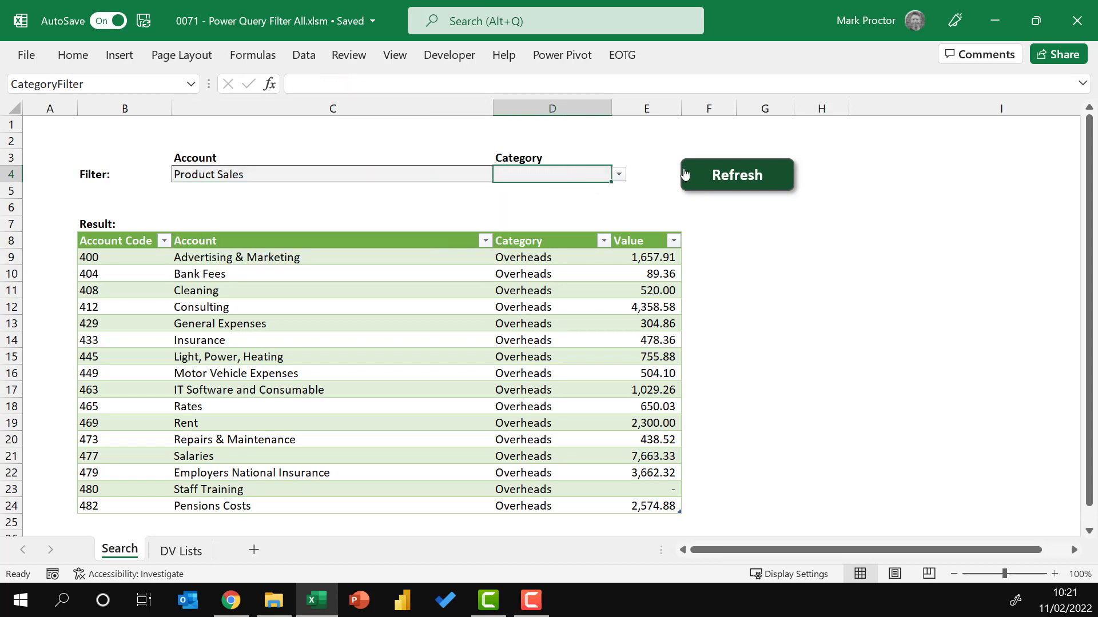
click(731, 182)
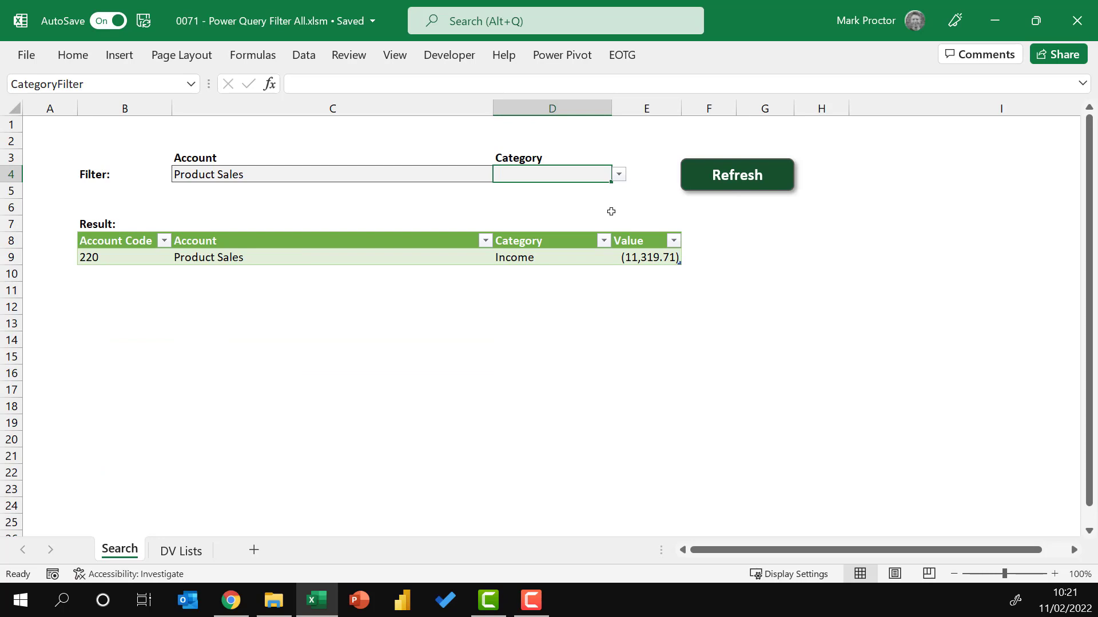
click(482, 177)
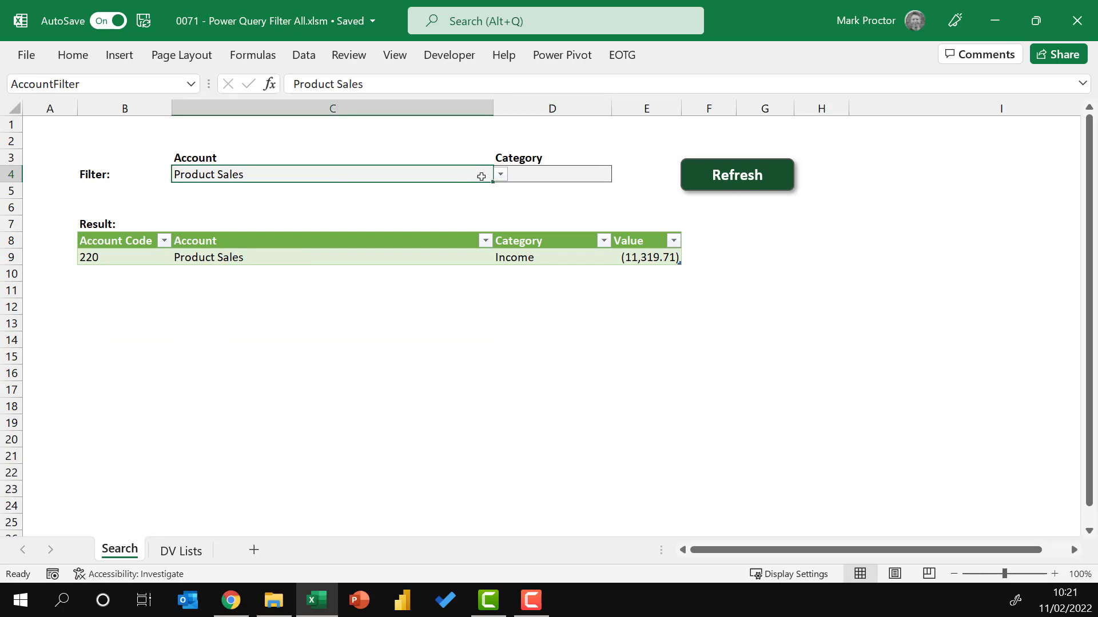
key(Delete)
click(726, 176)
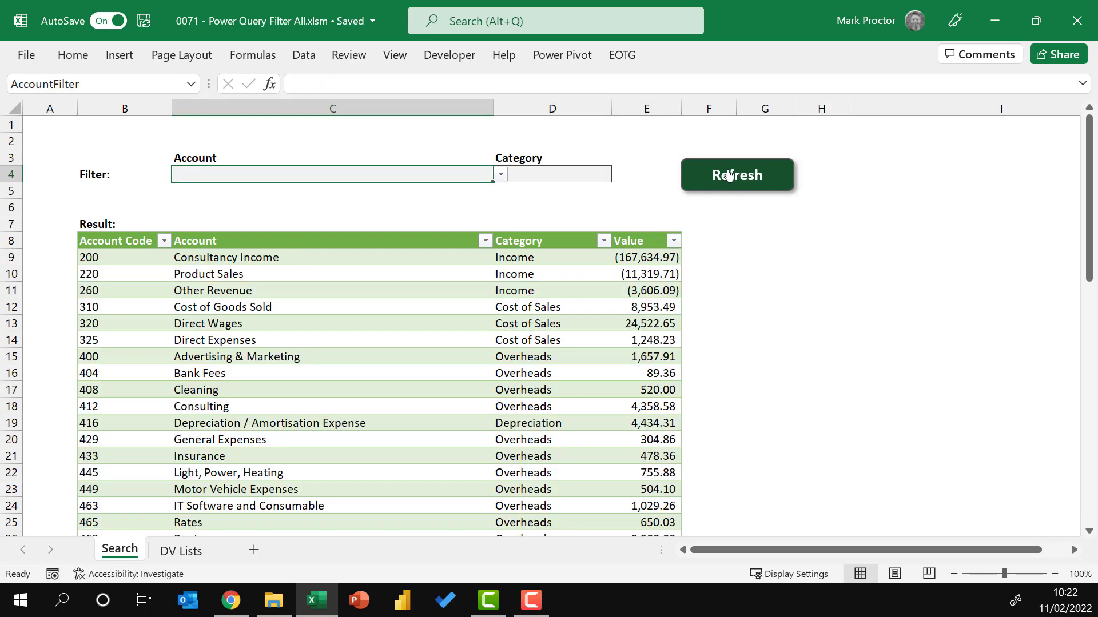